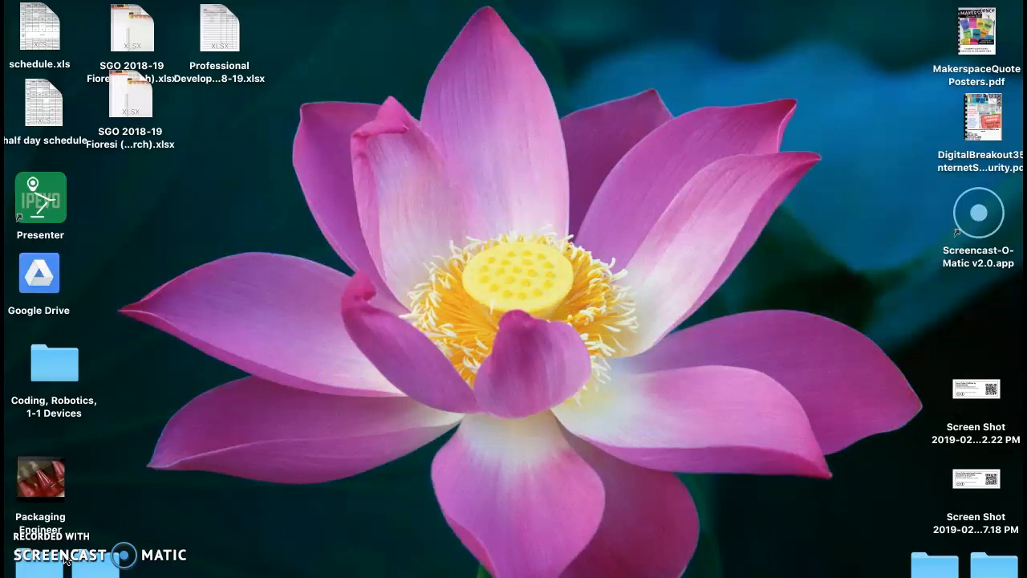
# Open Google Chrome, go to Google Sheets from the Google apps, and create a blank spreadsheet.
pyautogui.click(323, 573)
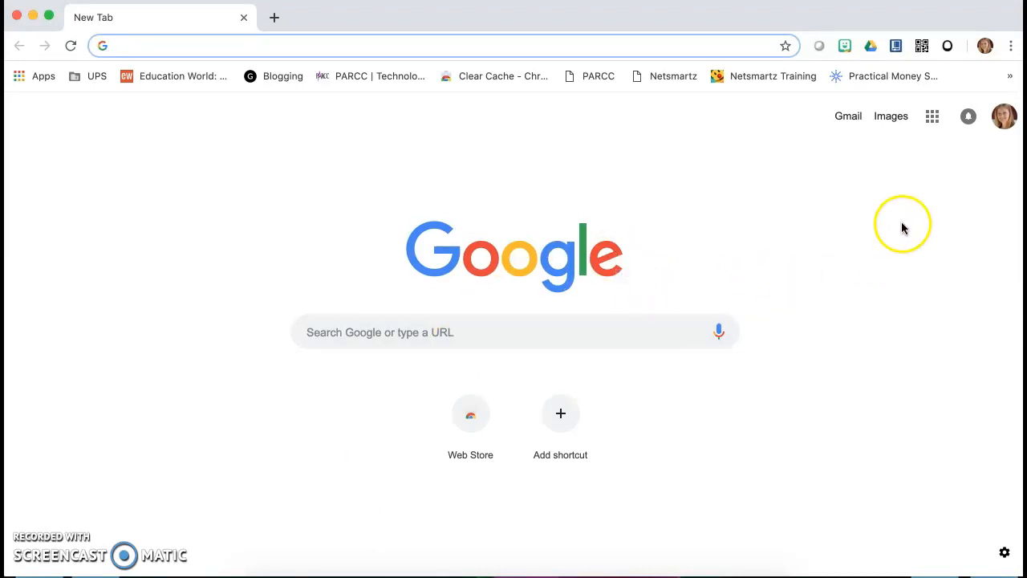
pyautogui.click(932, 117)
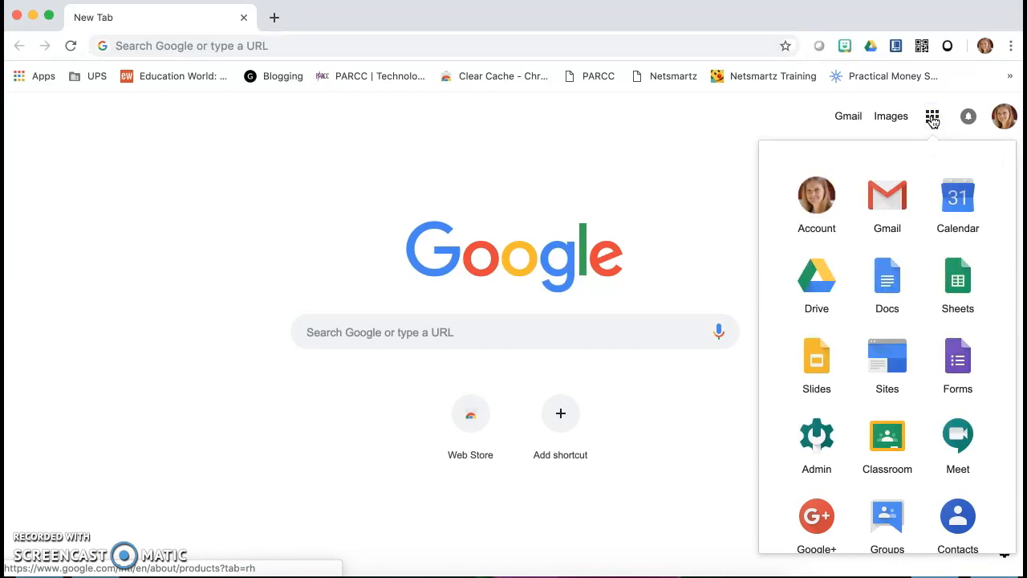
pyautogui.click(954, 293)
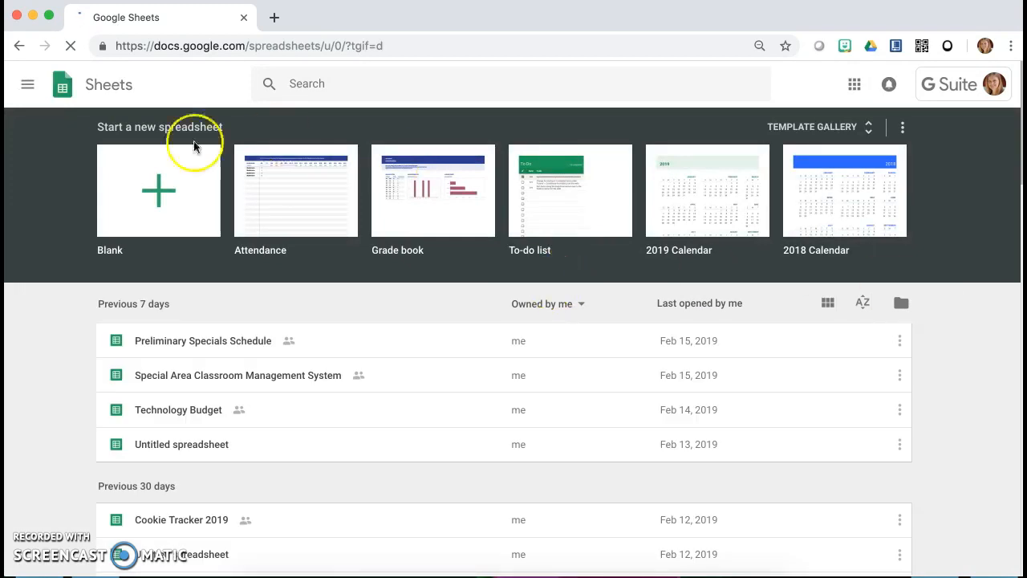
pyautogui.click(129, 185)
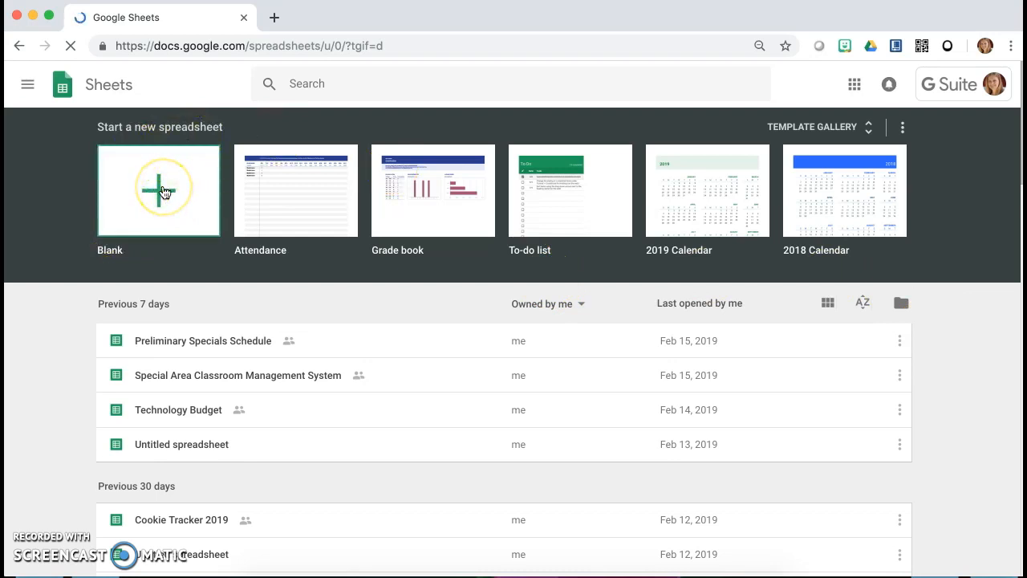
pyautogui.click(163, 192)
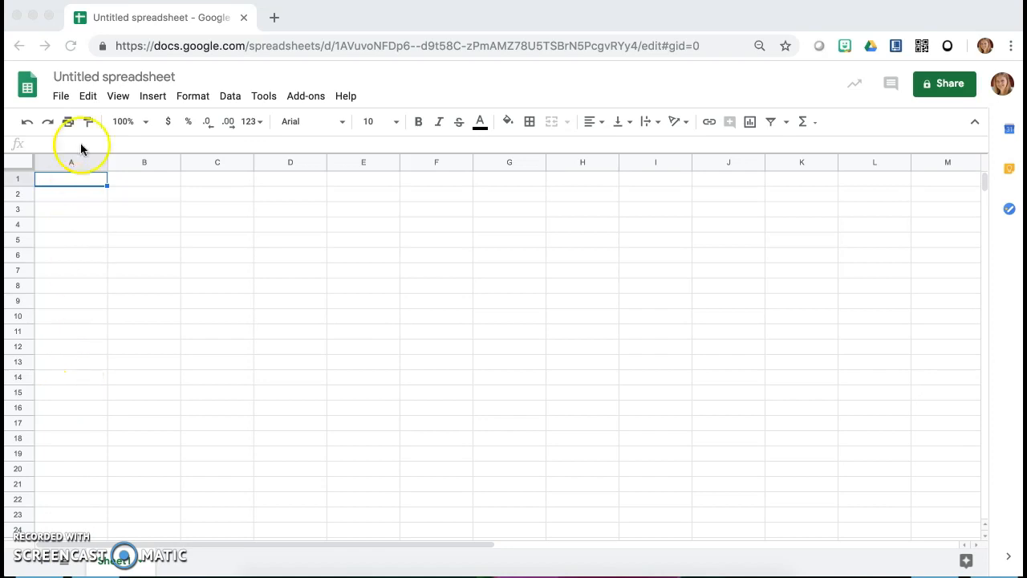
# Rename the untitled spreadsheet as "Science Fair Chart".
pyautogui.click(93, 81)
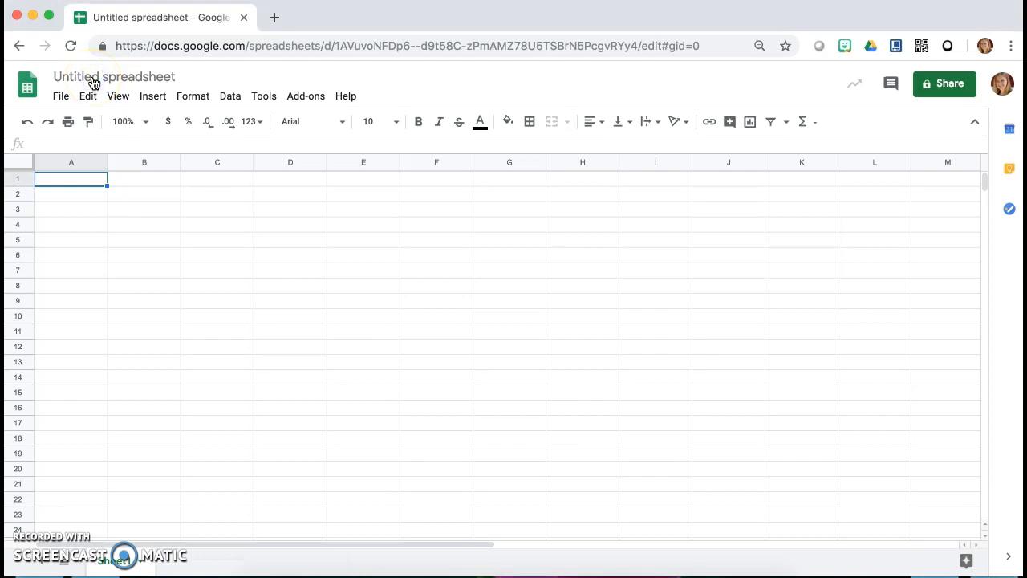
pyautogui.click(107, 75)
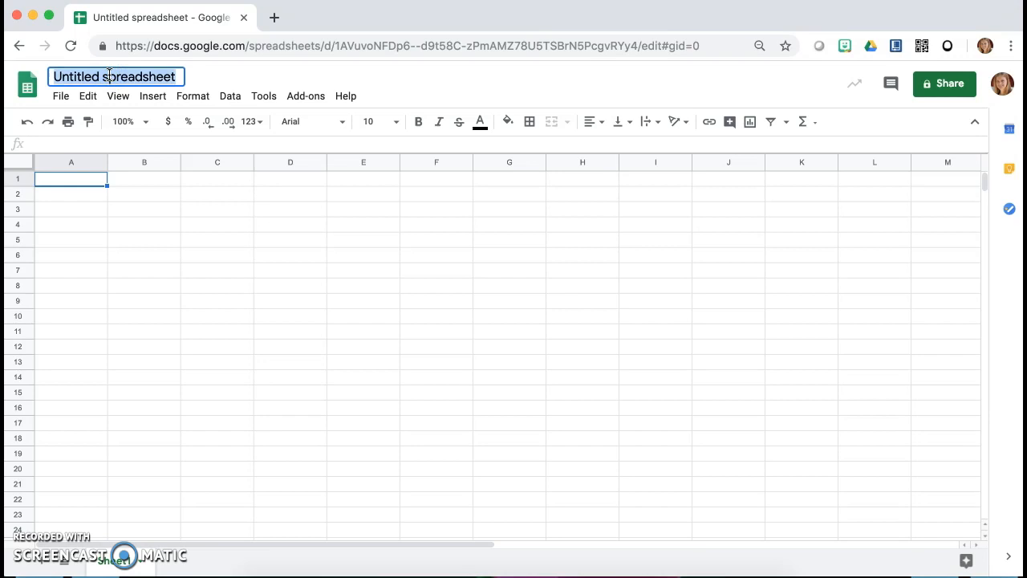
pyautogui.write('Science fa')
pyautogui.press('BackSpace')
pyautogui.press('BackSpace')
pyautogui.write('Fair Chart')
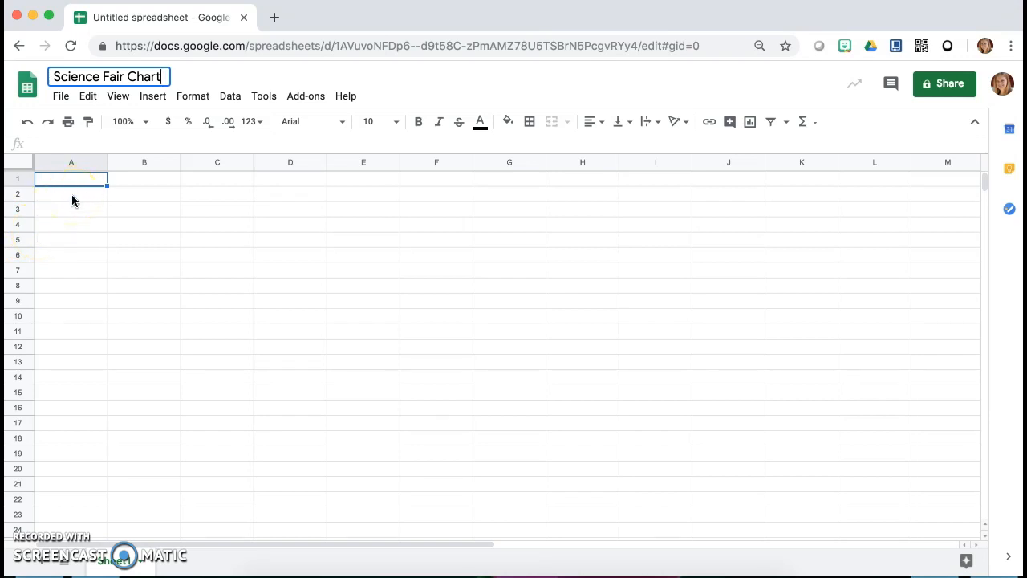
# Enter the row labels Plant 1, Plant 2 and Plant 3 in cells A2 to A4.
pyautogui.click(71, 200)
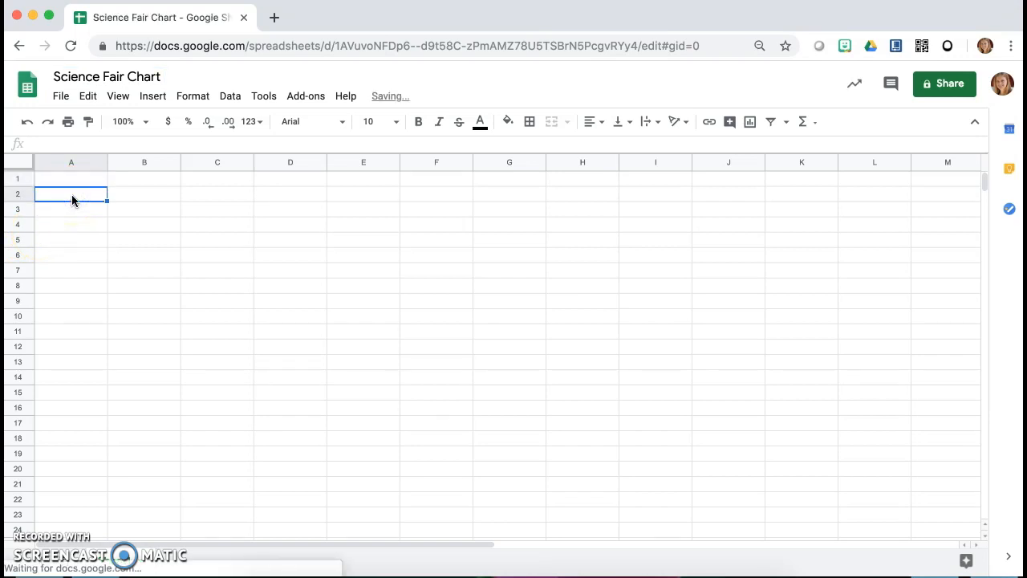
pyautogui.write('P')
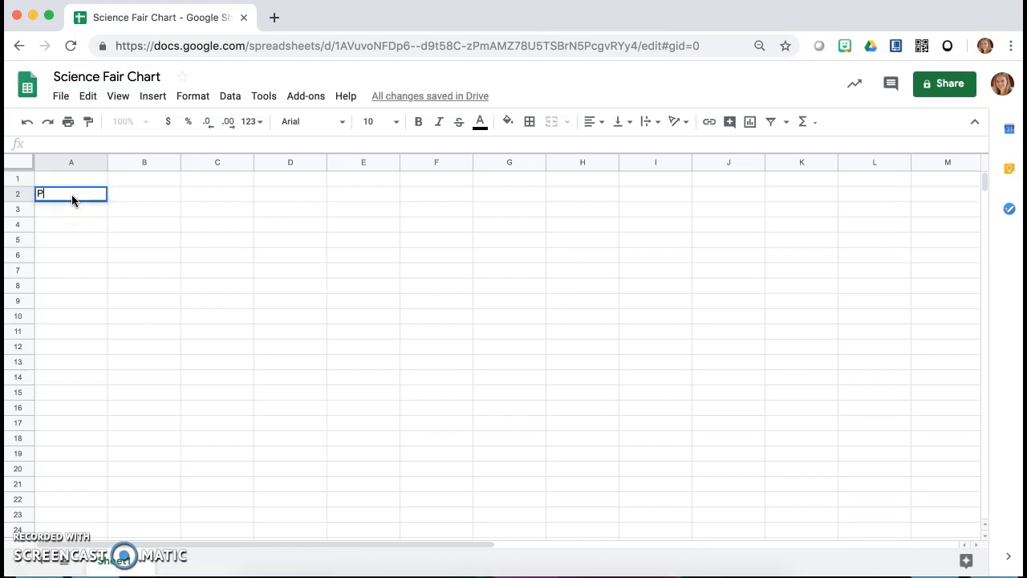
pyautogui.write('lant 1')
pyautogui.press('Return')
pyautogui.write('Pa')
pyautogui.press('BackSpace')
pyautogui.write('lant 2')
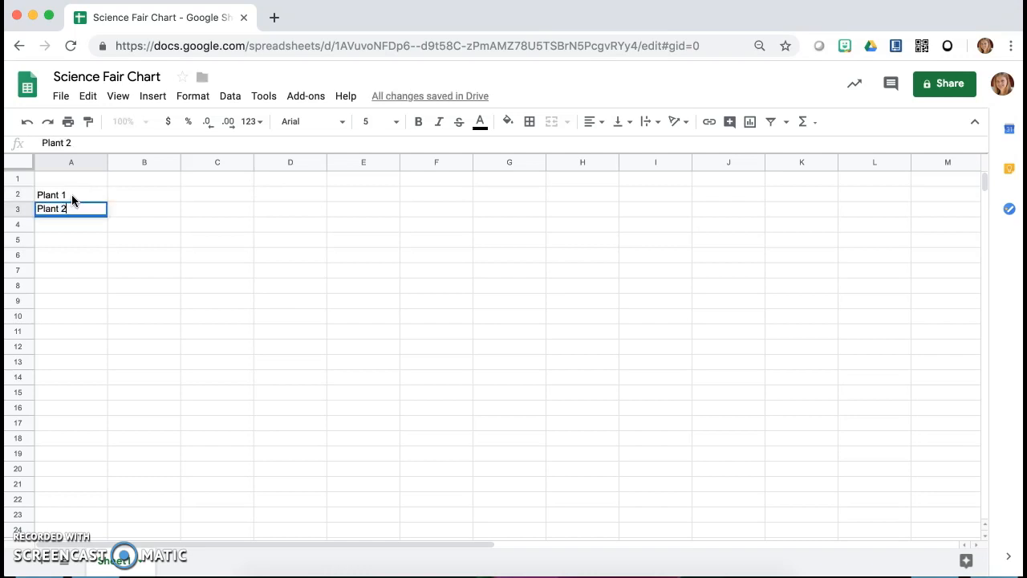
pyautogui.press('Return')
pyautogui.write('P')
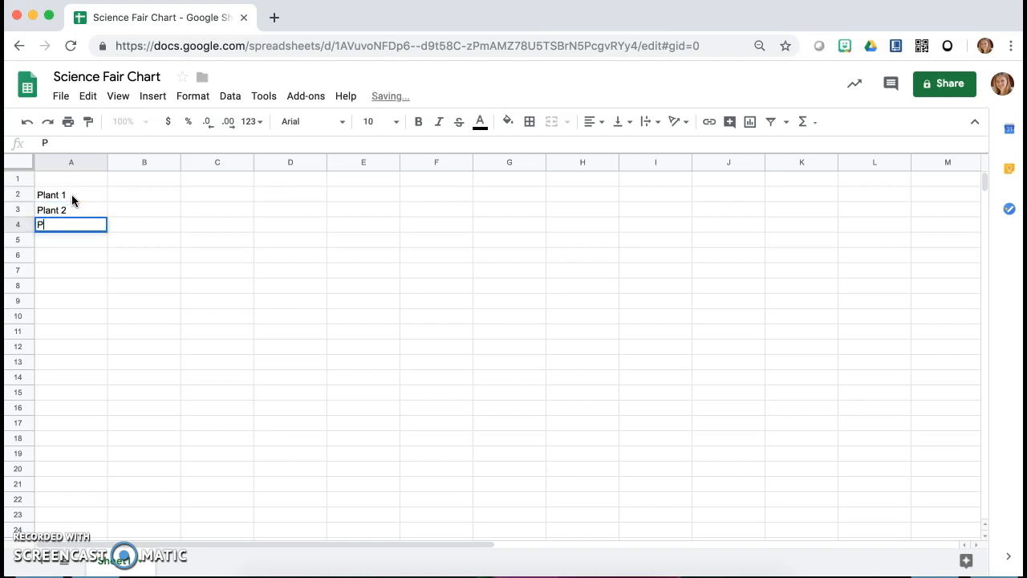
pyautogui.write('lant 3')
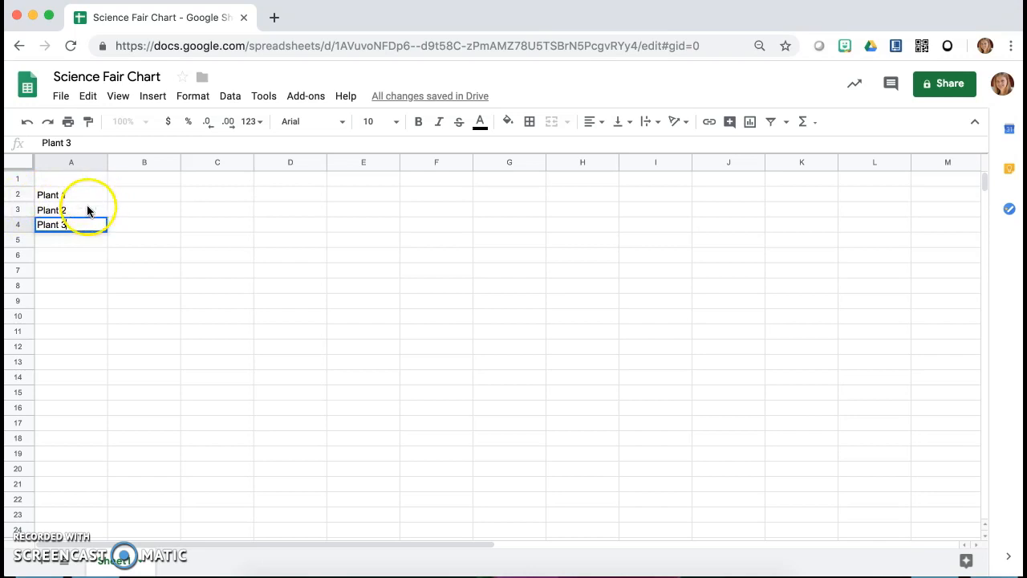
pyautogui.click(95, 244)
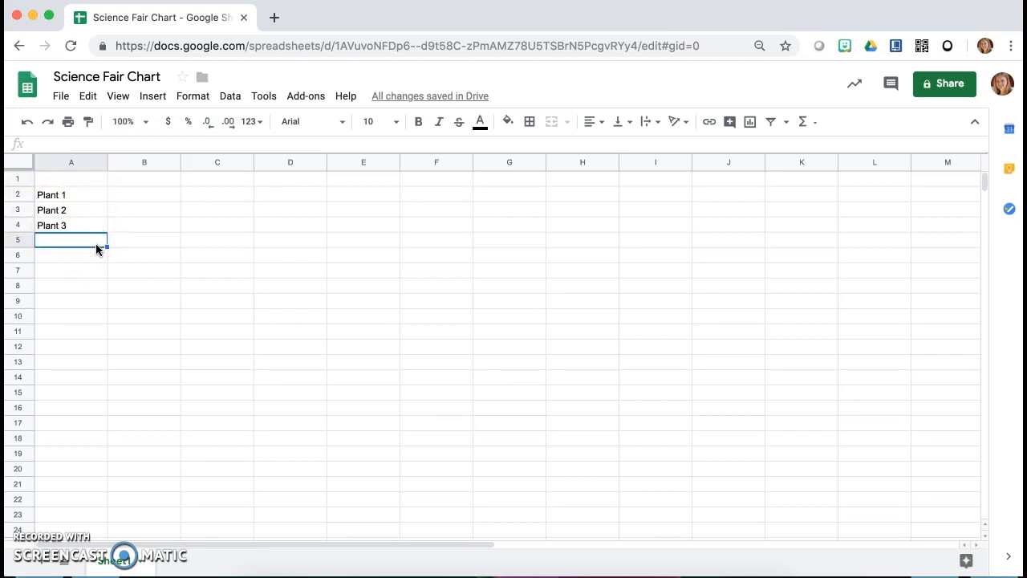
# Enter the column headings Week 1 in cell B1 and Week 2 in cell C1.
pyautogui.click(133, 180)
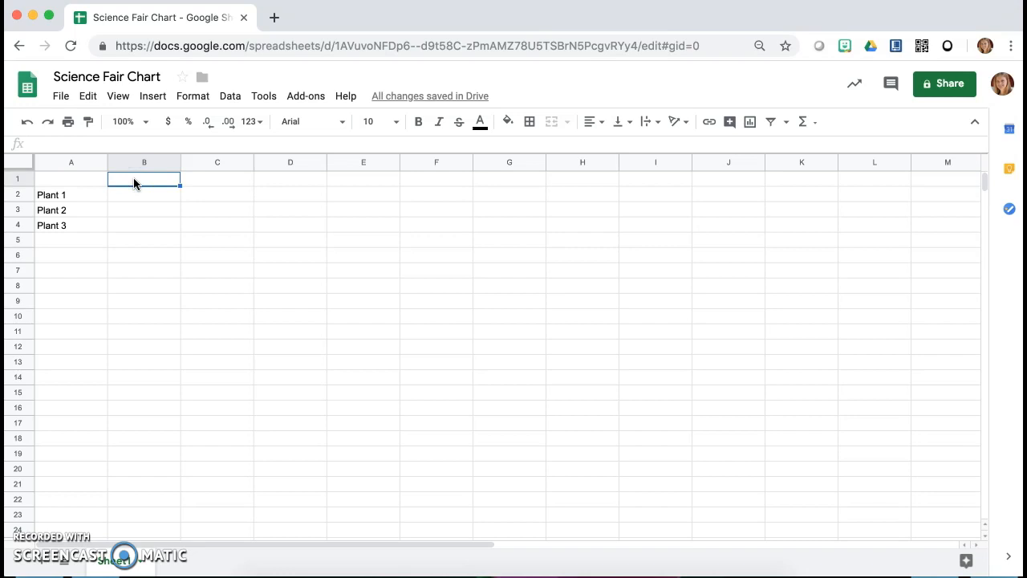
pyautogui.write('Week 1')
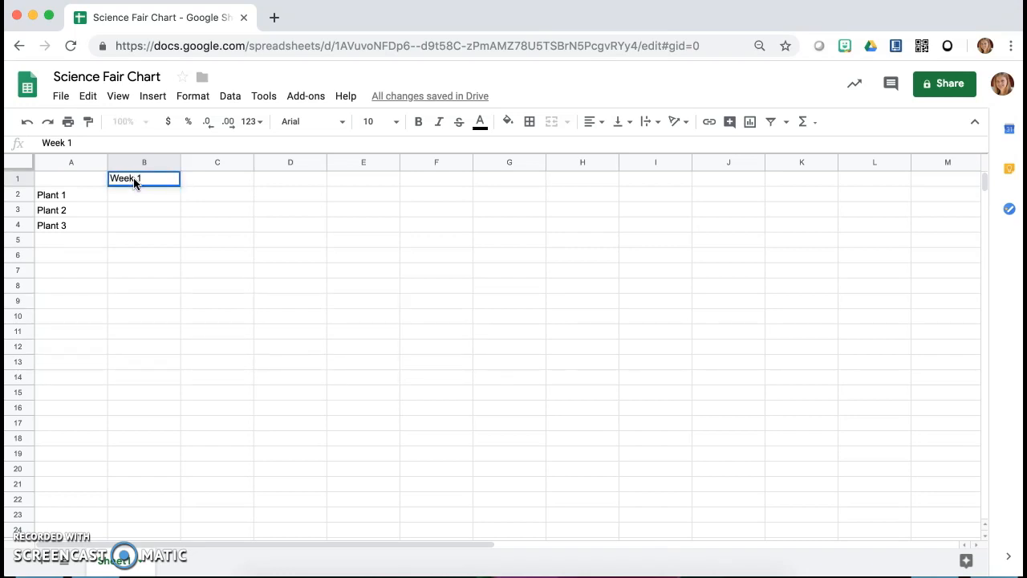
pyautogui.press('Tab')
pyautogui.write('Wee')
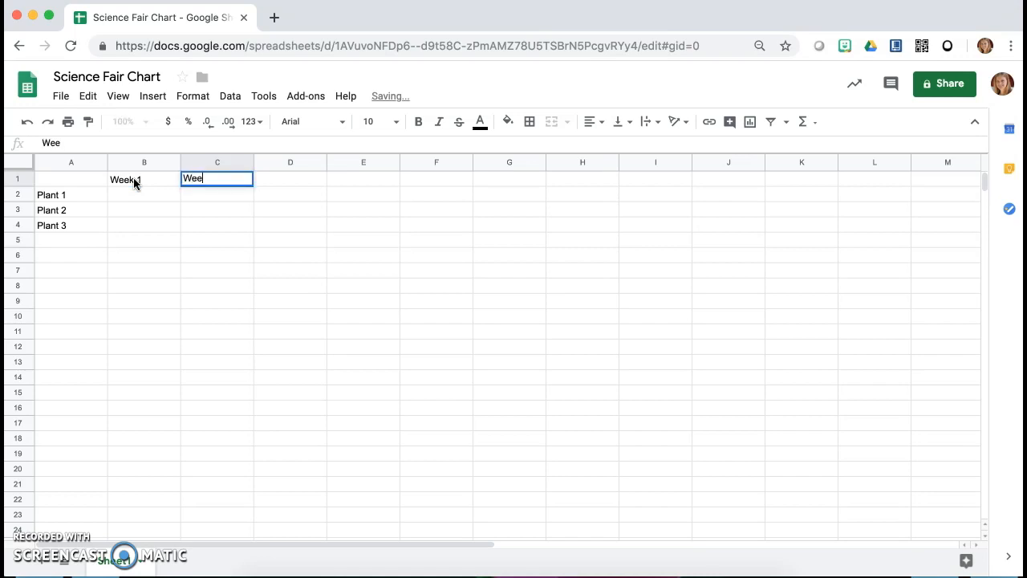
pyautogui.write('k 2')
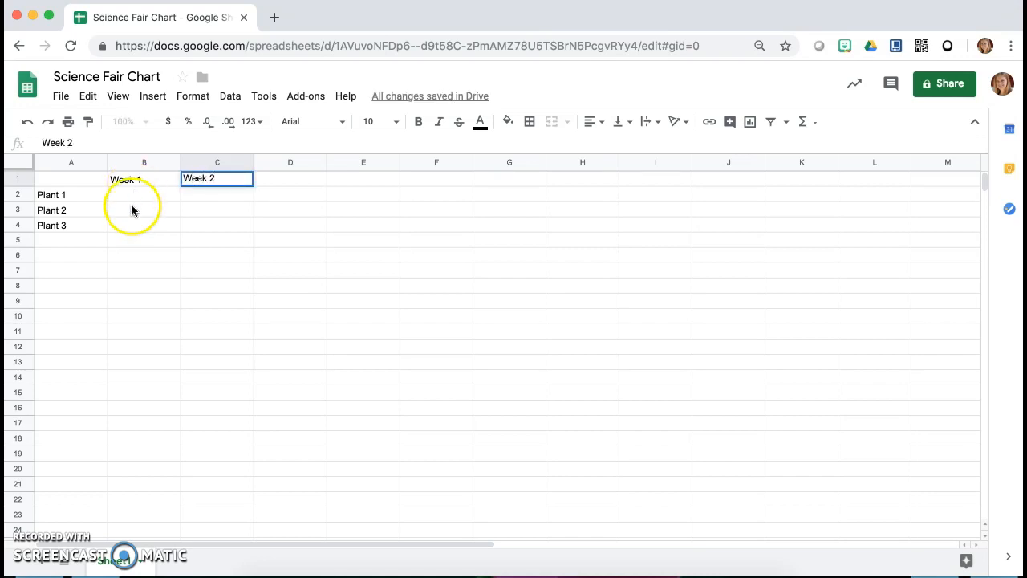
pyautogui.click(167, 235)
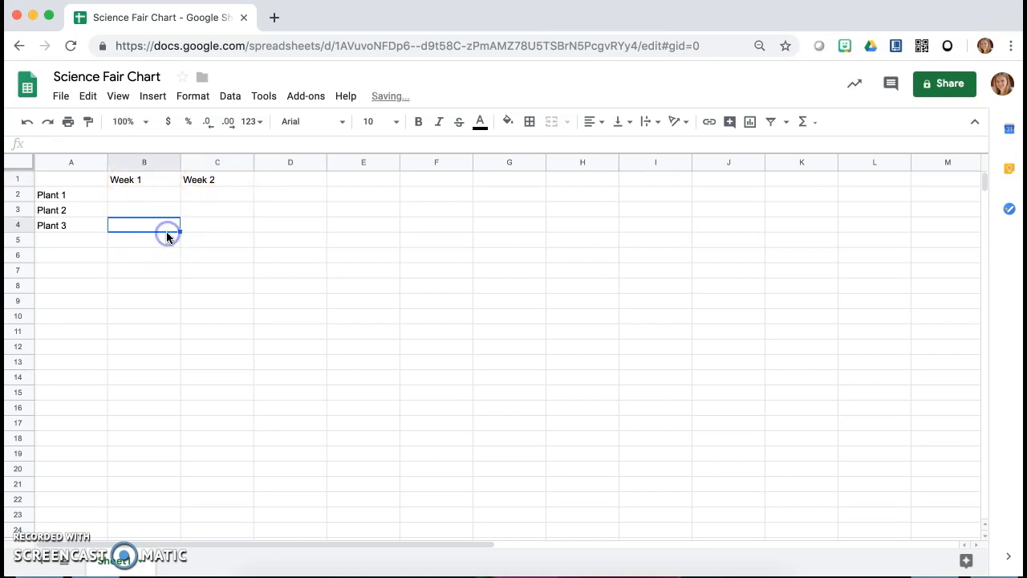
# Extend the Week 1 and Week 2 headings as a series across row 1 up to Week 6 in G1.
pyautogui.click(154, 182)
pyautogui.moveTo(154, 182); pyautogui.dragTo(194, 181)
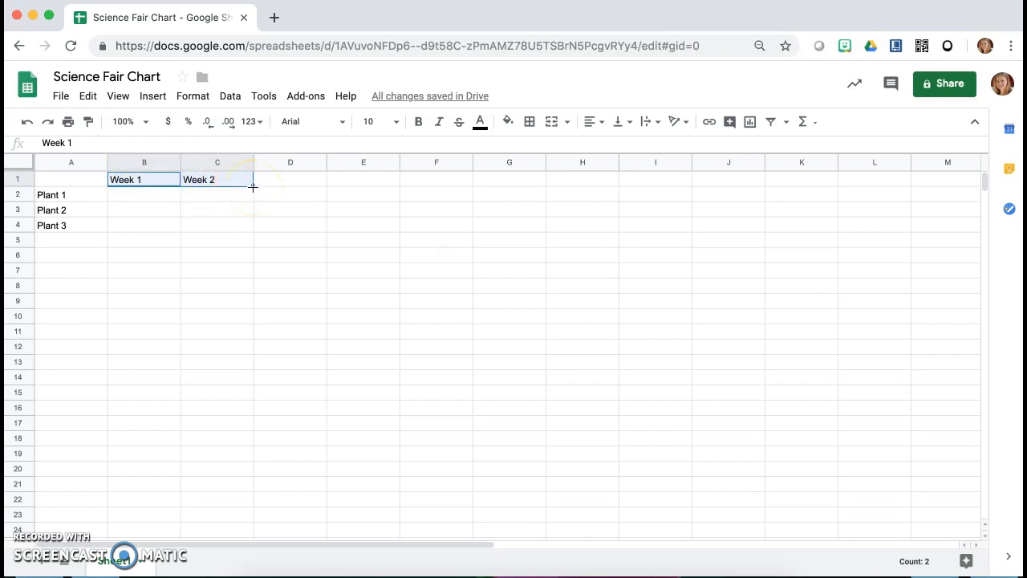
pyautogui.moveTo(253, 186); pyautogui.dragTo(484, 178)
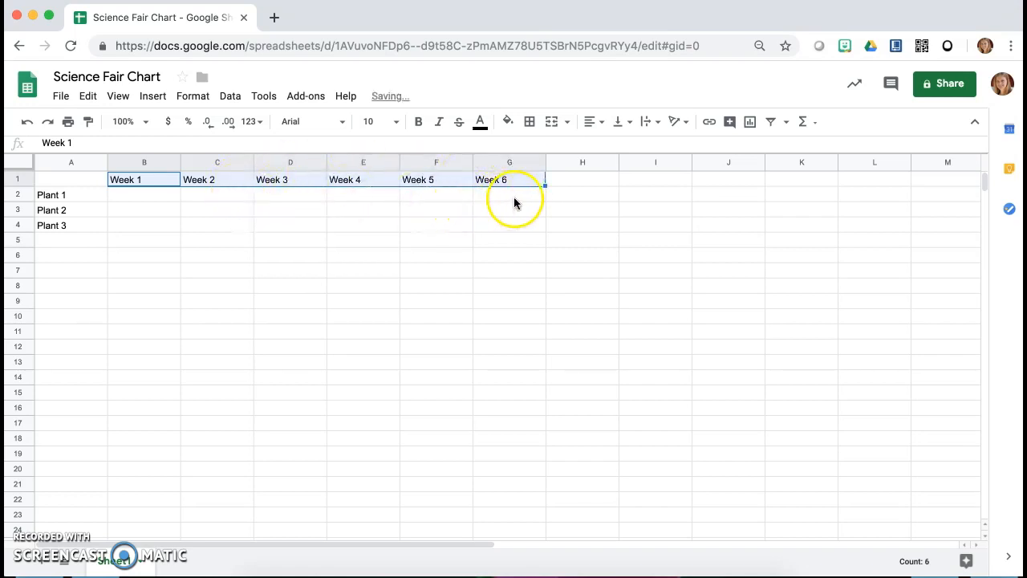
# Enter 0 for all three plants in the Week 1 column, cells B2 to B4.
pyautogui.click(123, 229)
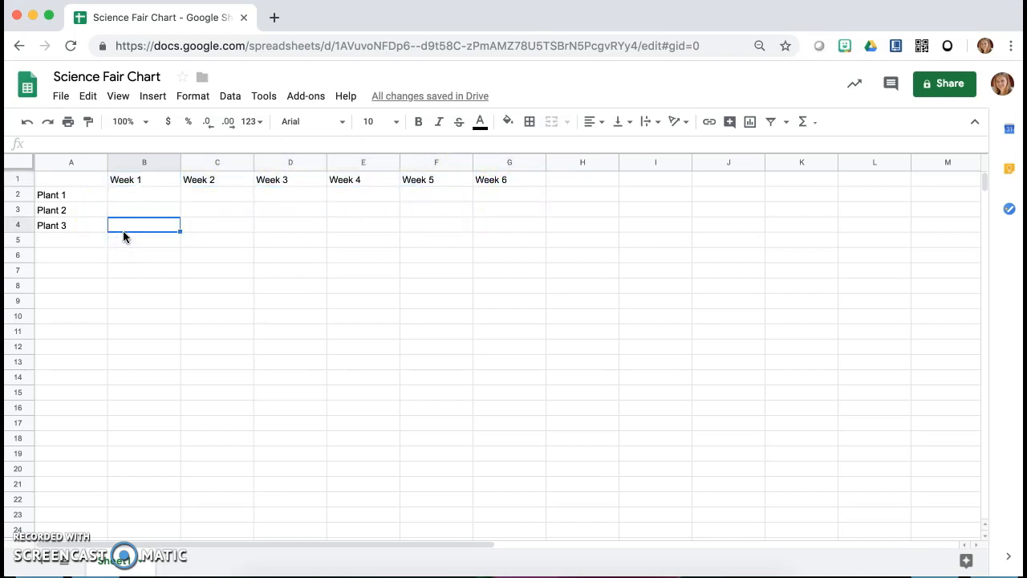
pyautogui.click(138, 196)
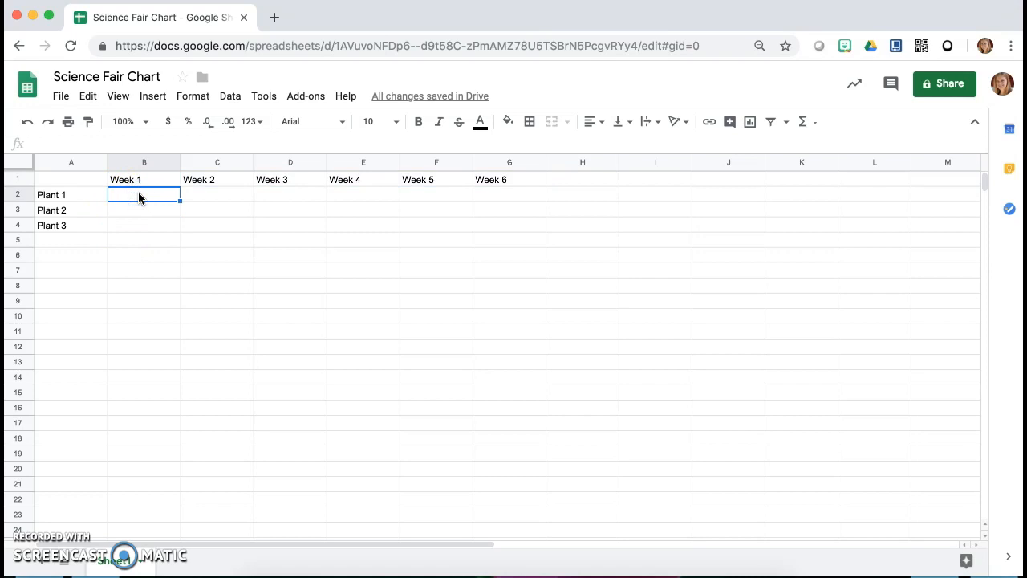
pyautogui.write('0')
pyautogui.press('Return')
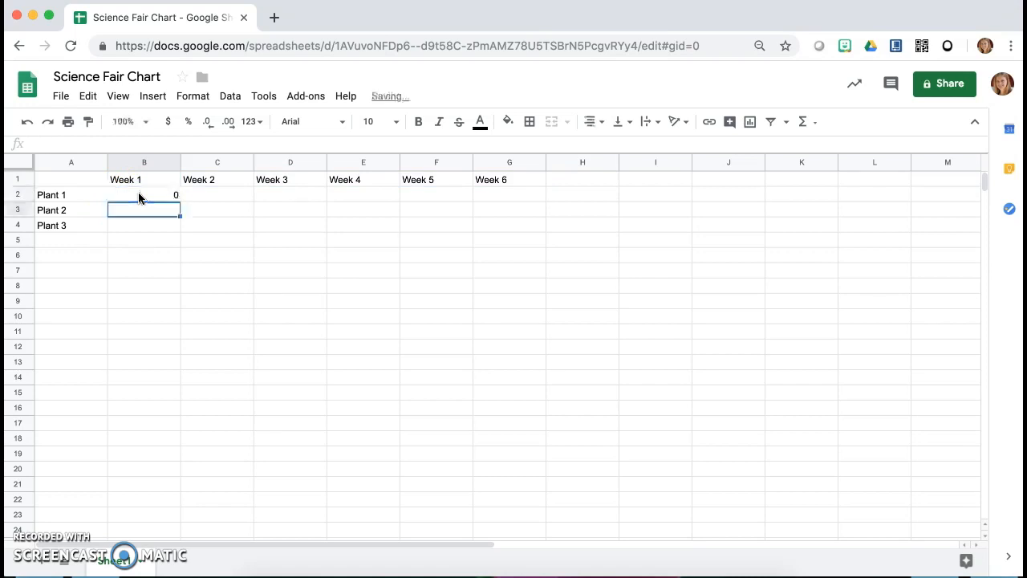
pyautogui.write('0')
pyautogui.press('Return')
pyautogui.write('0')
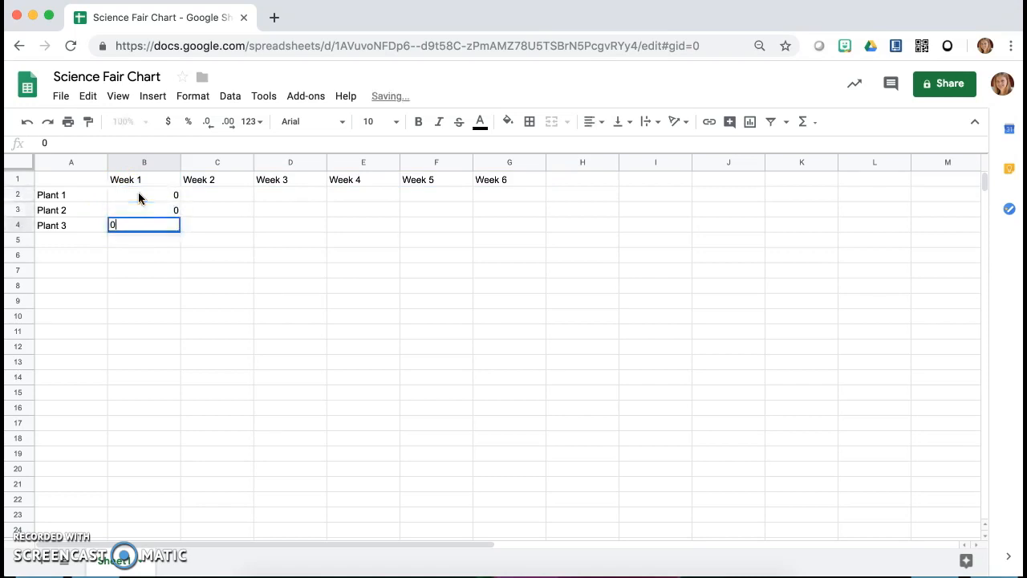
pyautogui.press('Tab')
# Enter 0 for all three plants in the Week 2 column, cells C2 to C4.
pyautogui.press('Up')
pyautogui.press('Up')
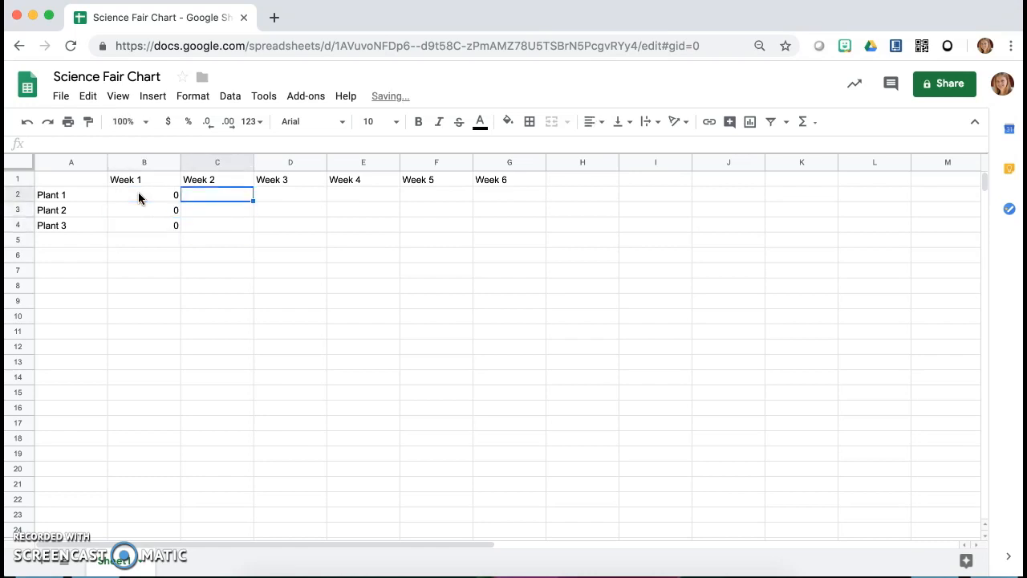
pyautogui.write('0')
pyautogui.press('Return')
pyautogui.write('0')
pyautogui.press('Return')
pyautogui.write('0')
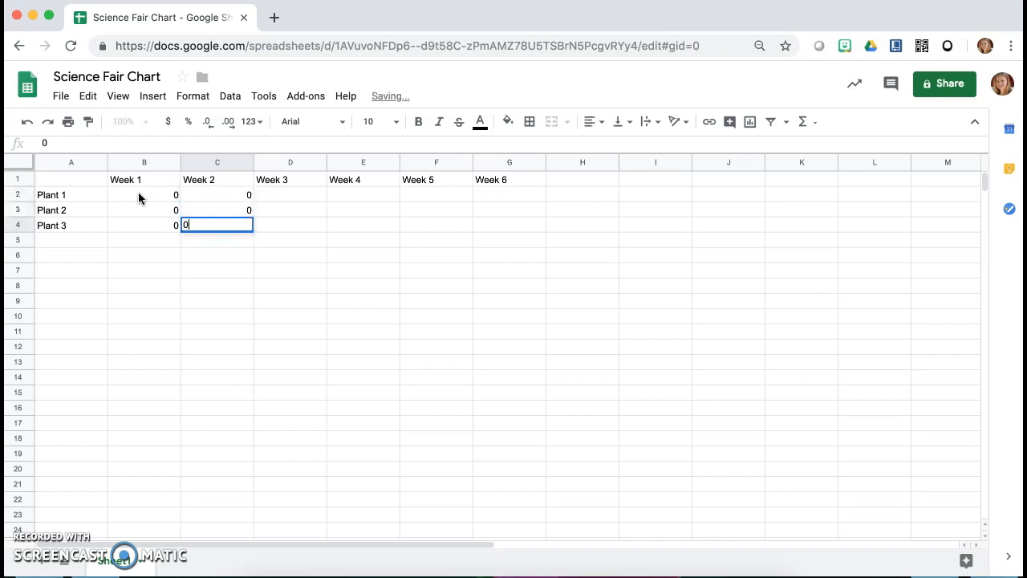
pyautogui.press('Tab')
# Enter the Week 3 values 0.2, 0.3 and 0.1 for Plants 1 to 3 in cells D2 to D4.
pyautogui.press('Up')
pyautogui.press('Up')
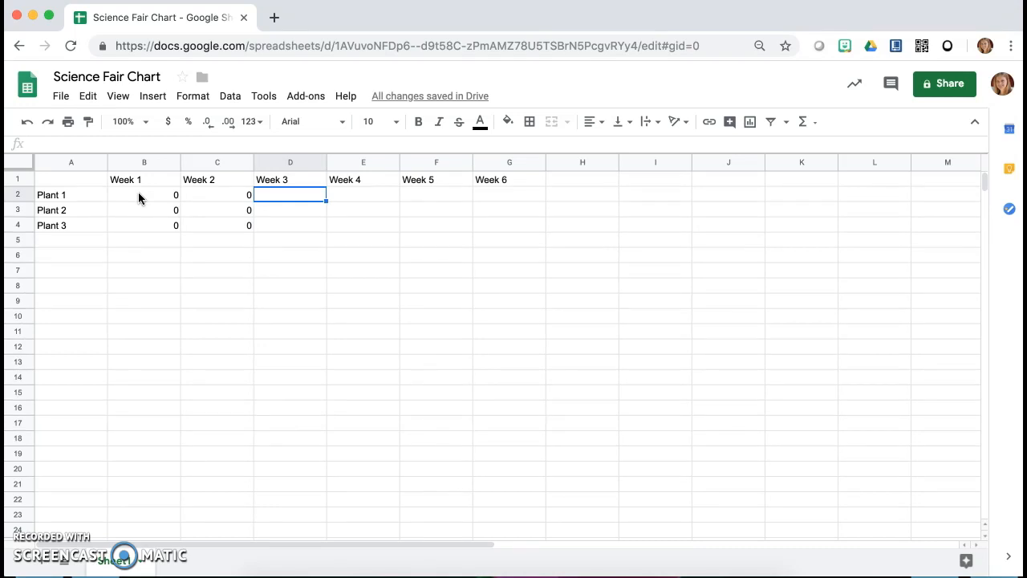
pyautogui.write('0.2')
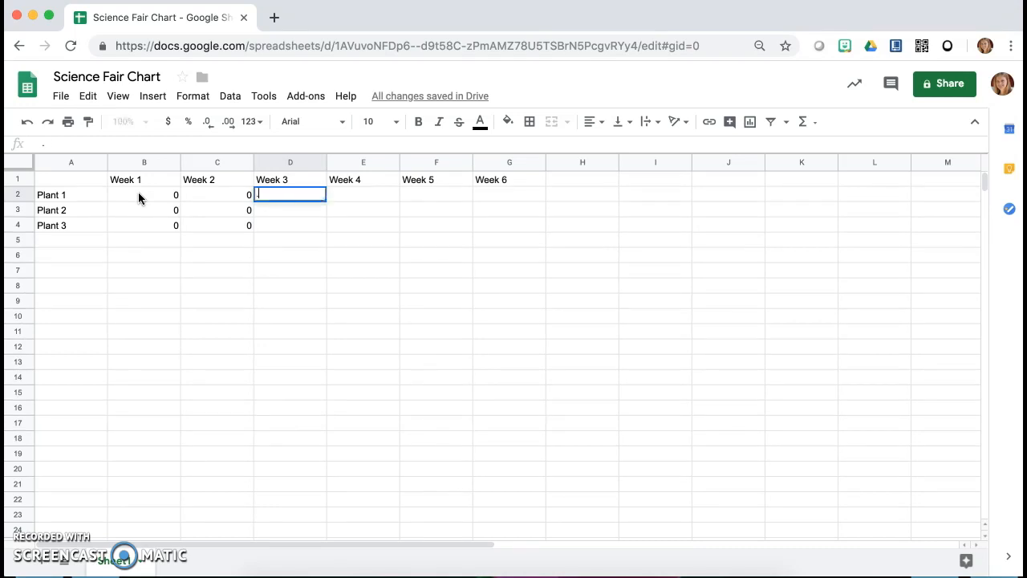
pyautogui.press('Return')
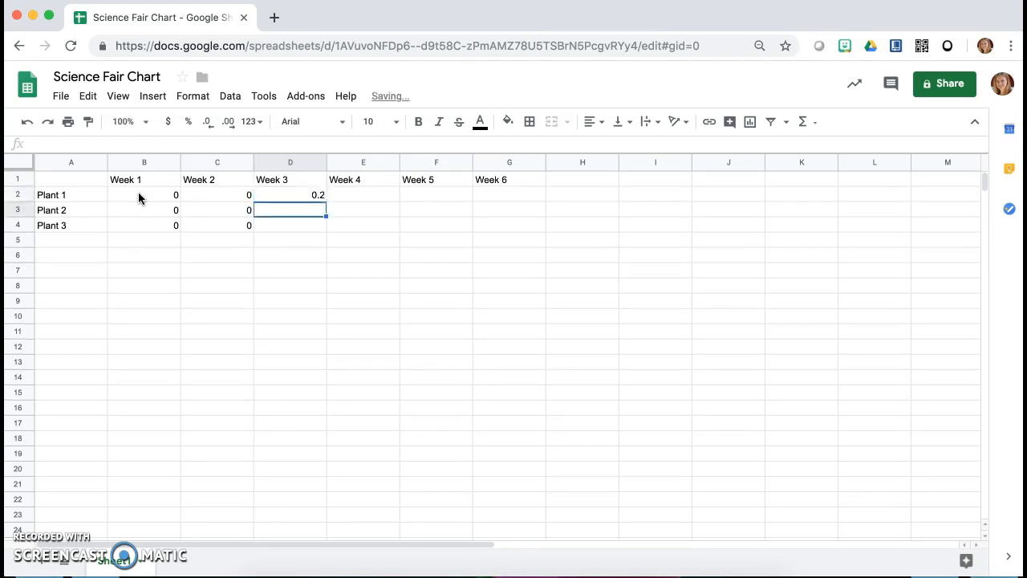
pyautogui.write('.3')
pyautogui.press('Return')
pyautogui.write('.1')
pyautogui.press('Tab')
# Enter the Week 4 values 0.4, 0.5 and 0.3 for Plants 1 to 3 in cells E2 to E4.
pyautogui.press('Up')
pyautogui.press('Up')
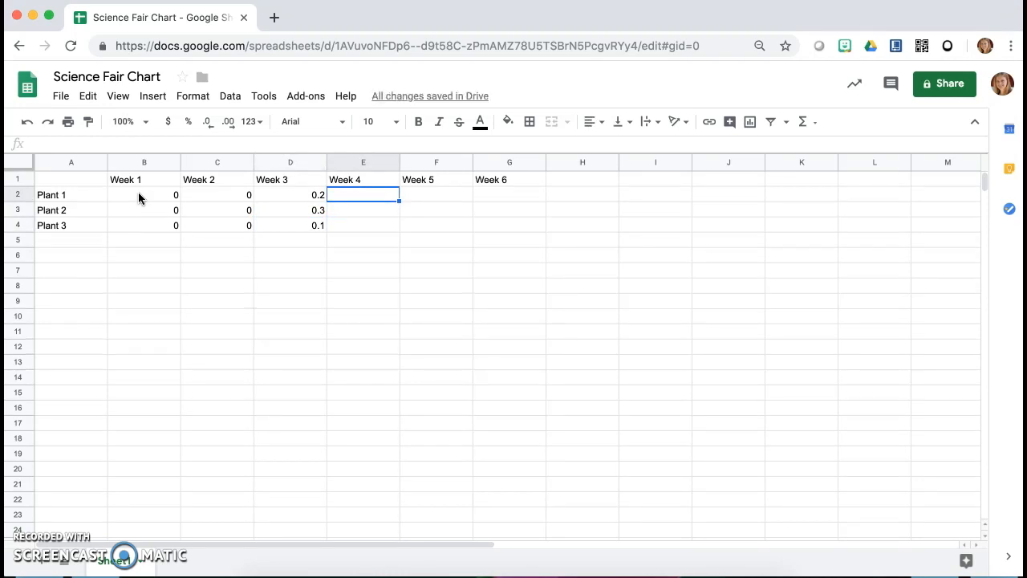
pyautogui.press('Down')
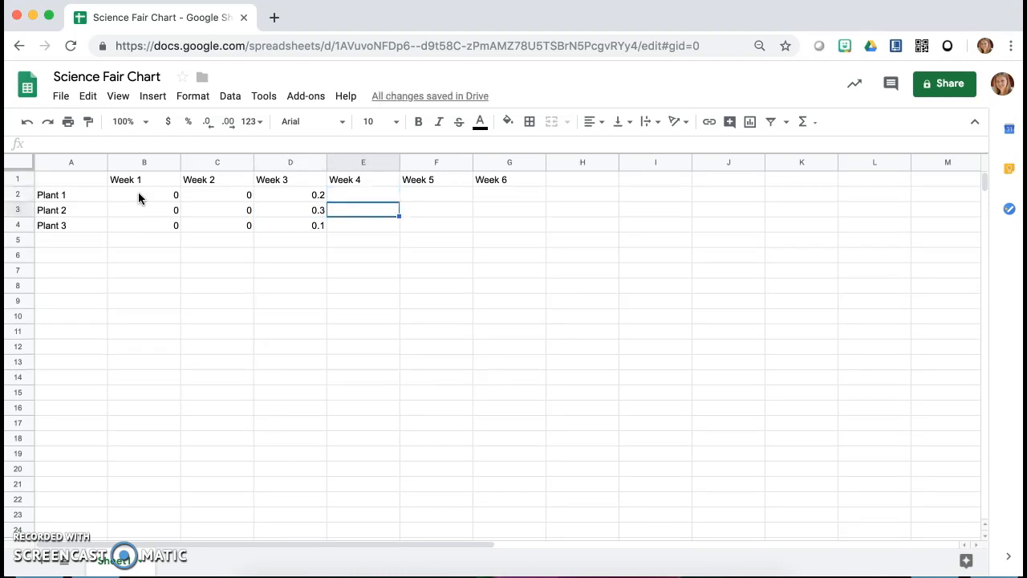
pyautogui.press('Up')
pyautogui.write('.4')
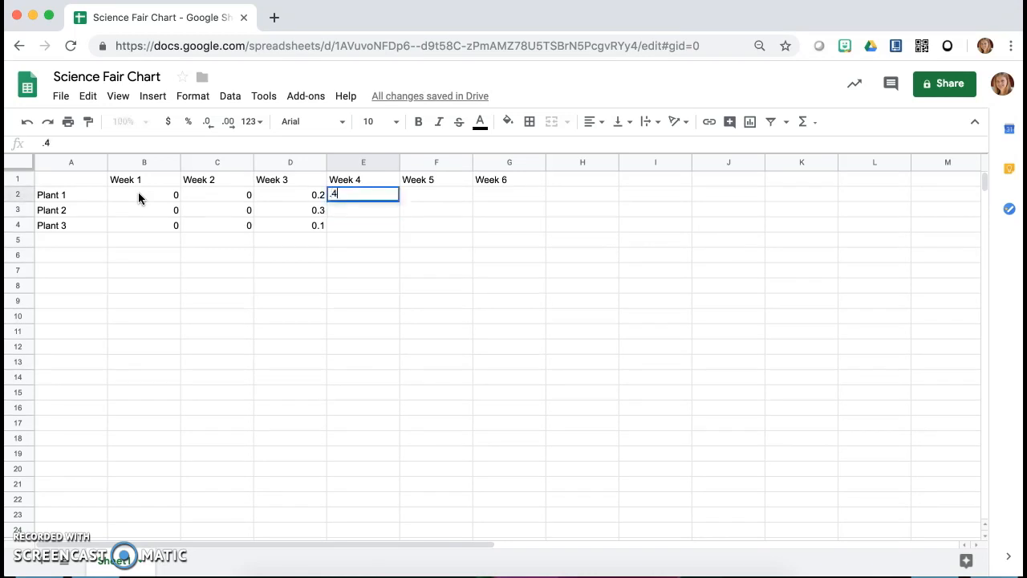
pyautogui.press('Return')
pyautogui.write('.5')
pyautogui.press('Return')
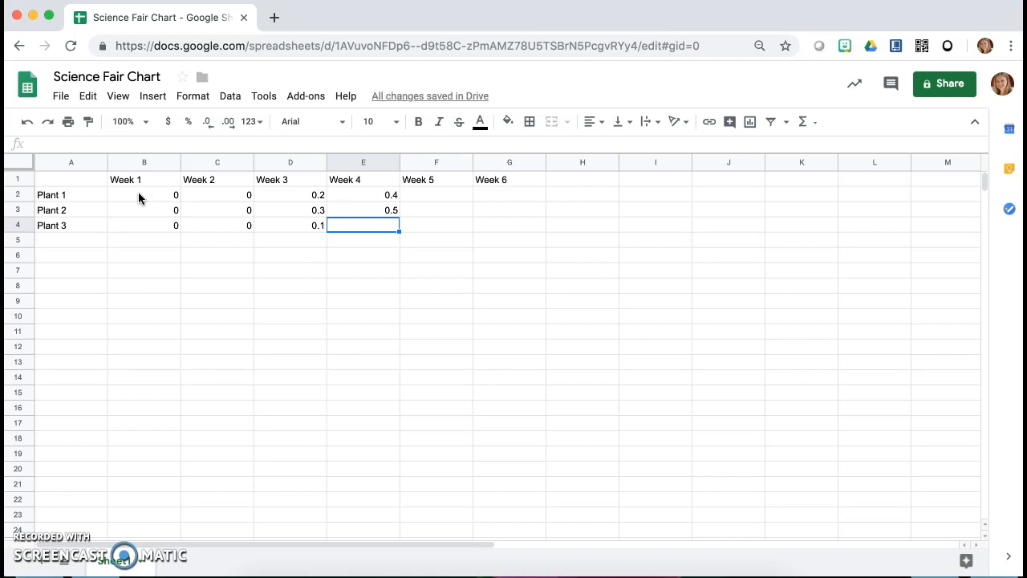
pyautogui.write('.3')
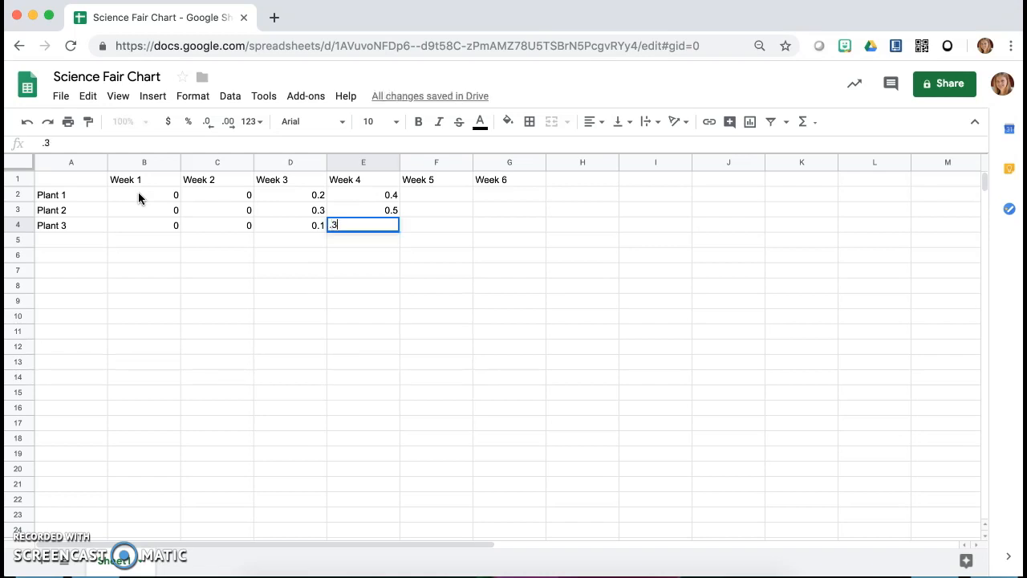
pyautogui.press('Tab')
# Enter the Week 5 values 0.6, 0.5 and 0.3 for Plants 1 to 3 in cells F2 to F4.
pyautogui.press('Up')
pyautogui.press('Up')
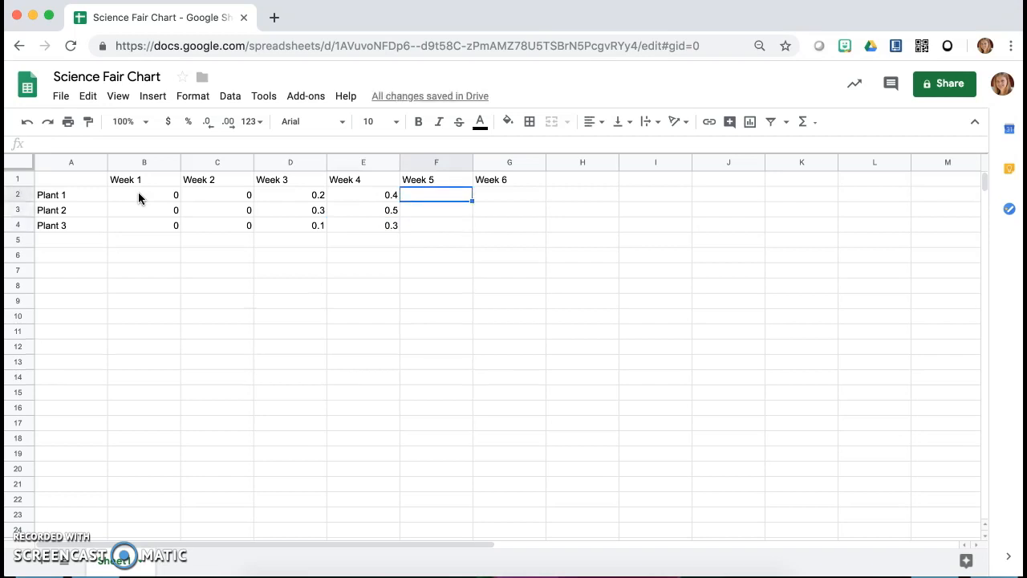
pyautogui.press('Return')
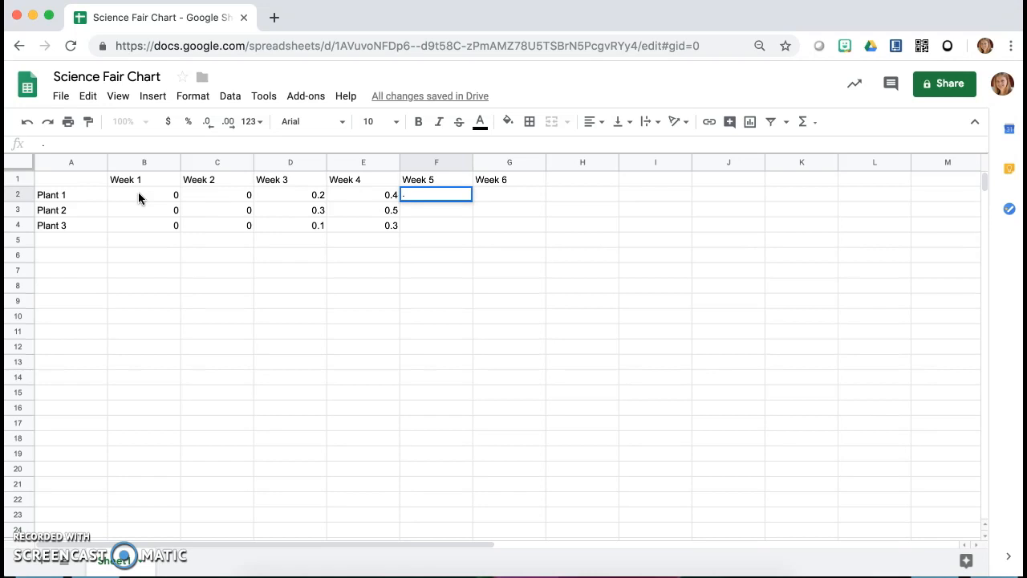
pyautogui.write('.6')
pyautogui.press('Return')
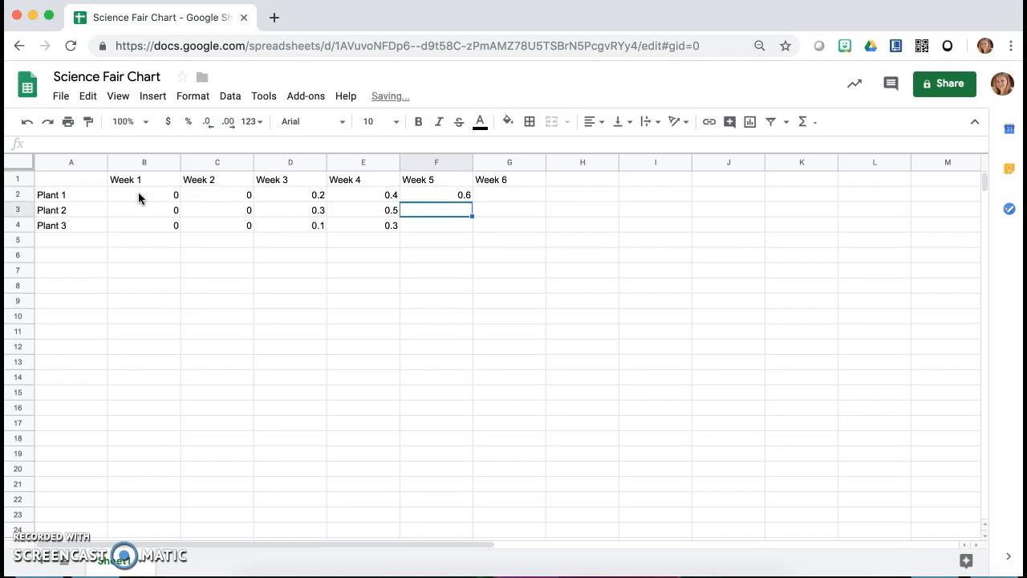
pyautogui.press('Return')
pyautogui.write('.5')
pyautogui.press('Return')
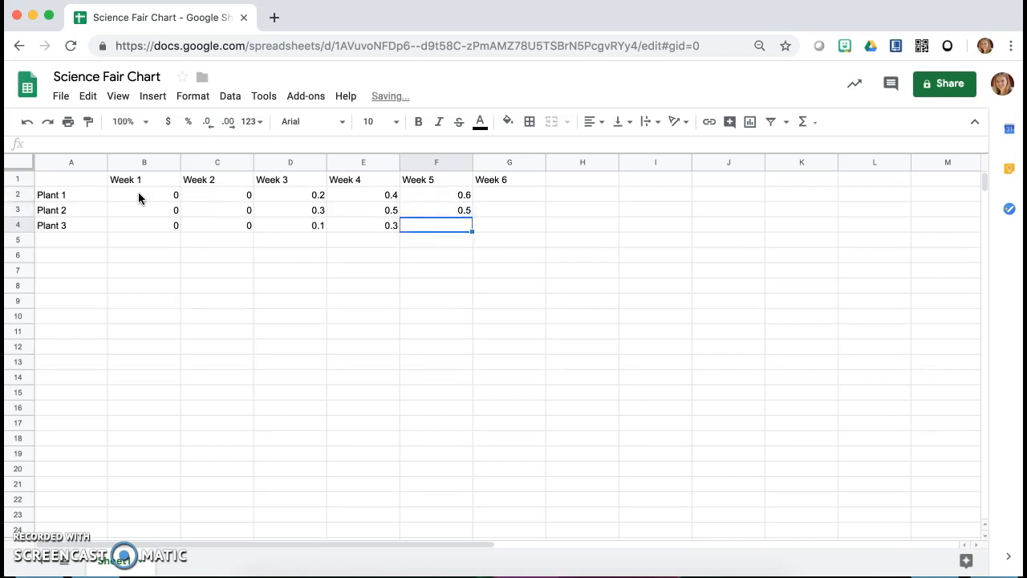
pyautogui.press('Return')
pyautogui.write('.3')
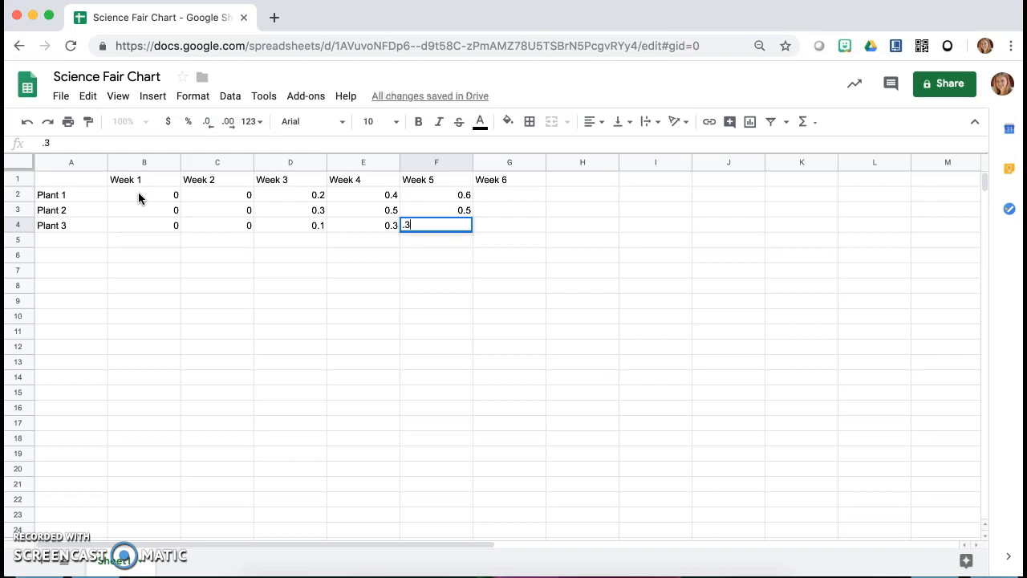
pyautogui.press('Tab')
# Enter the Week 6 values 0.8, 0.7 and 0.4 for Plants 1 to 3 in cells G2 to G4.
pyautogui.press('Up')
pyautogui.press('Up')
pyautogui.press('Return')
pyautogui.write('.8')
pyautogui.press('Return')
pyautogui.write('.7')
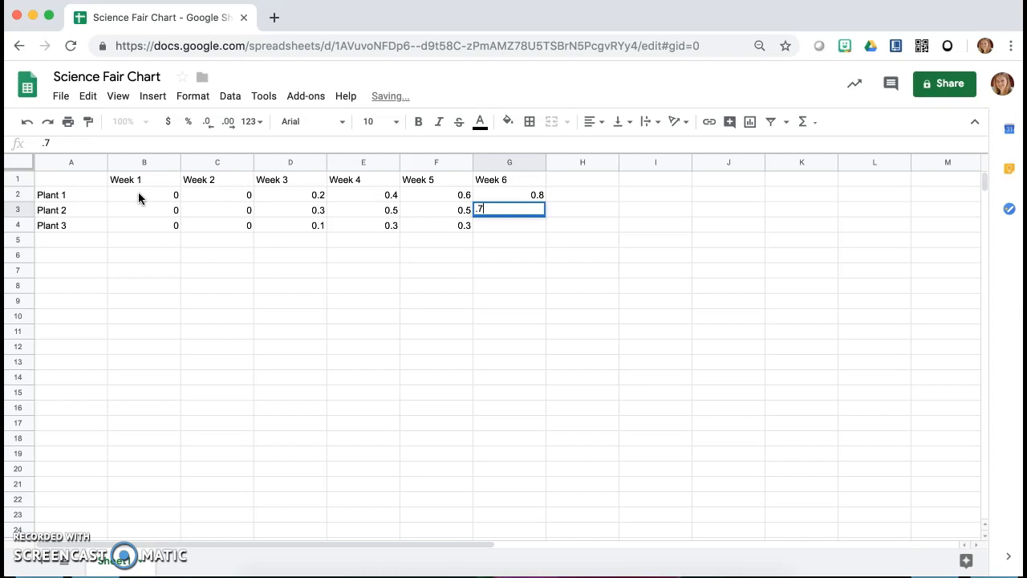
pyautogui.press('Return')
pyautogui.press('Return')
pyautogui.write('.4')
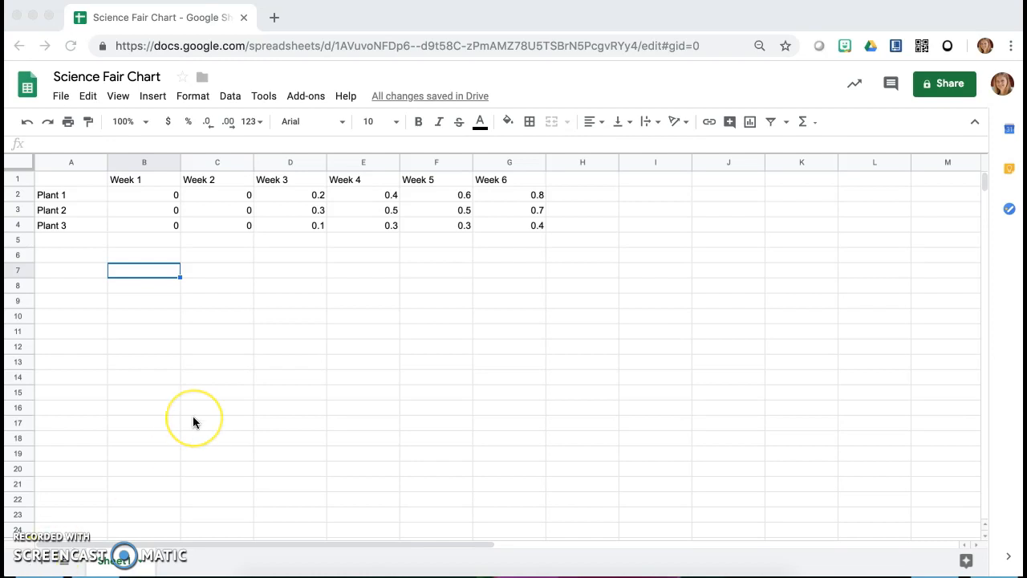
# Insert a chart from the data range A1:G4 and move it just below the data rows.
pyautogui.click(88, 181)
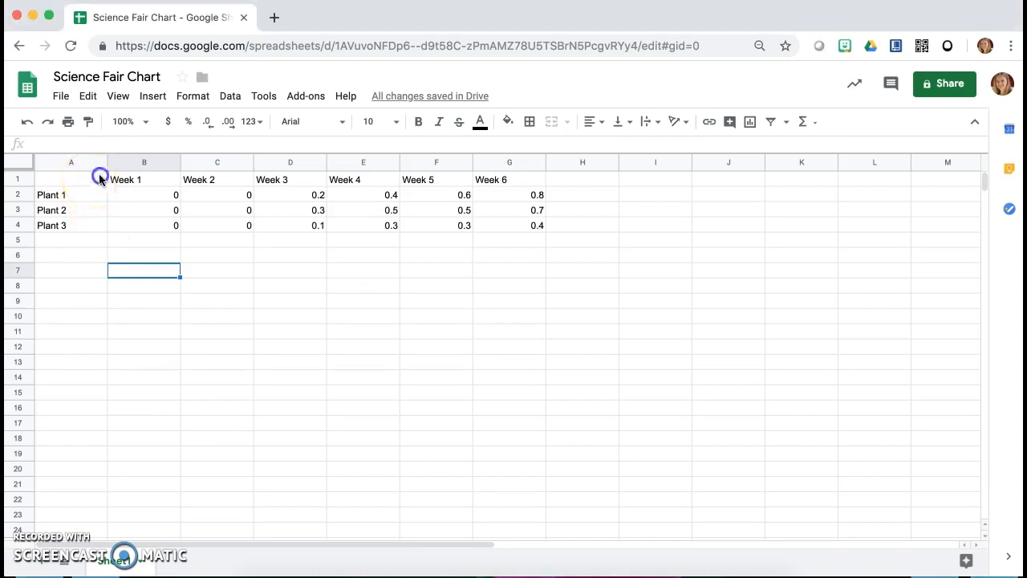
pyautogui.click(98, 181)
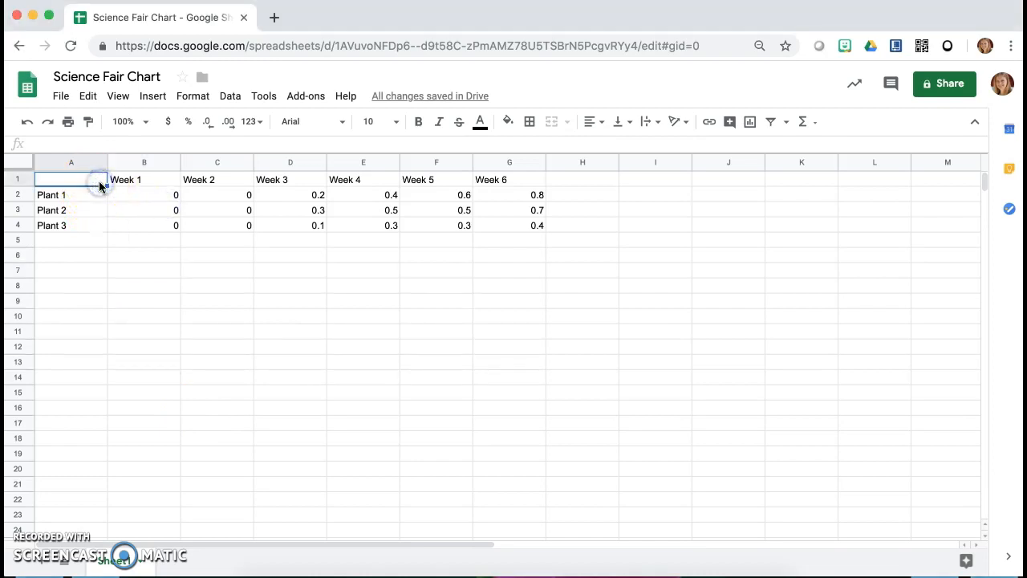
pyautogui.moveTo(91, 183); pyautogui.dragTo(499, 231)
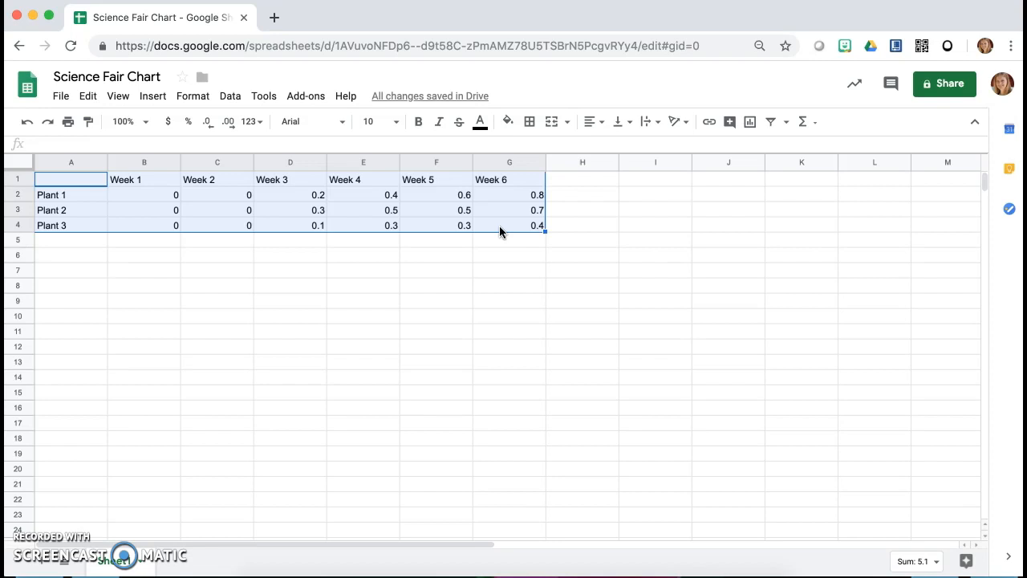
pyautogui.click(752, 129)
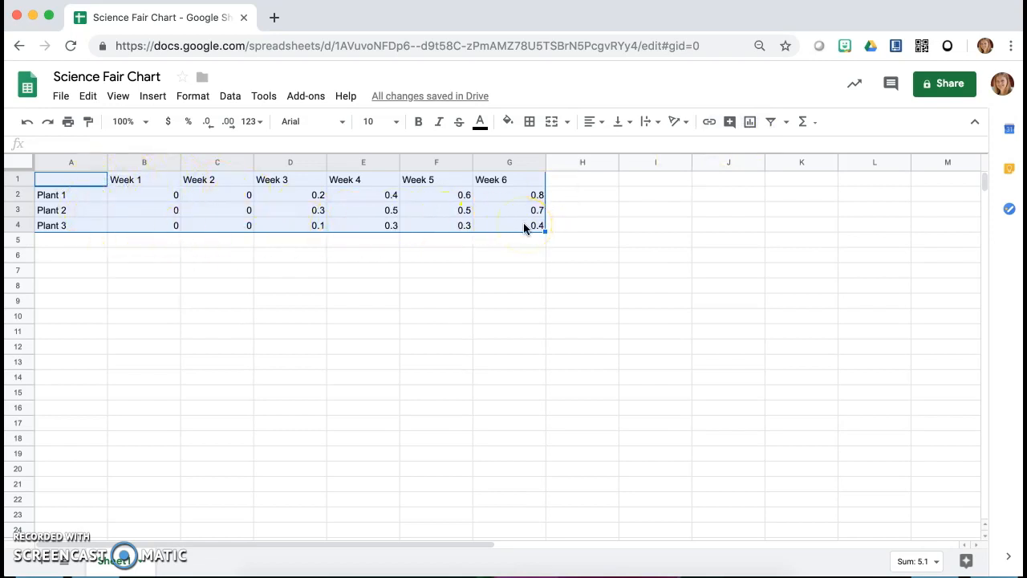
pyautogui.click(751, 122)
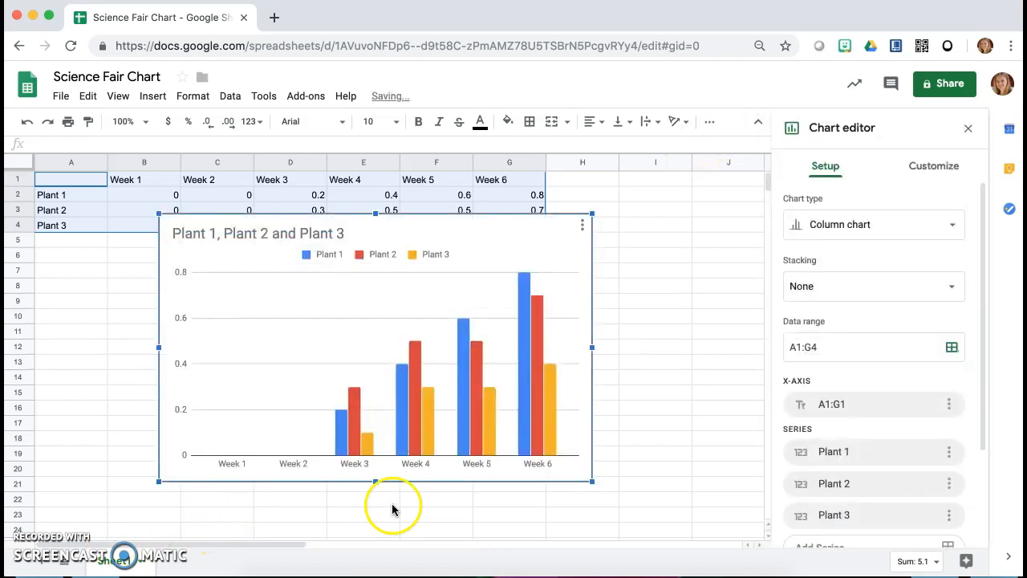
pyautogui.moveTo(528, 230); pyautogui.dragTo(530, 258)
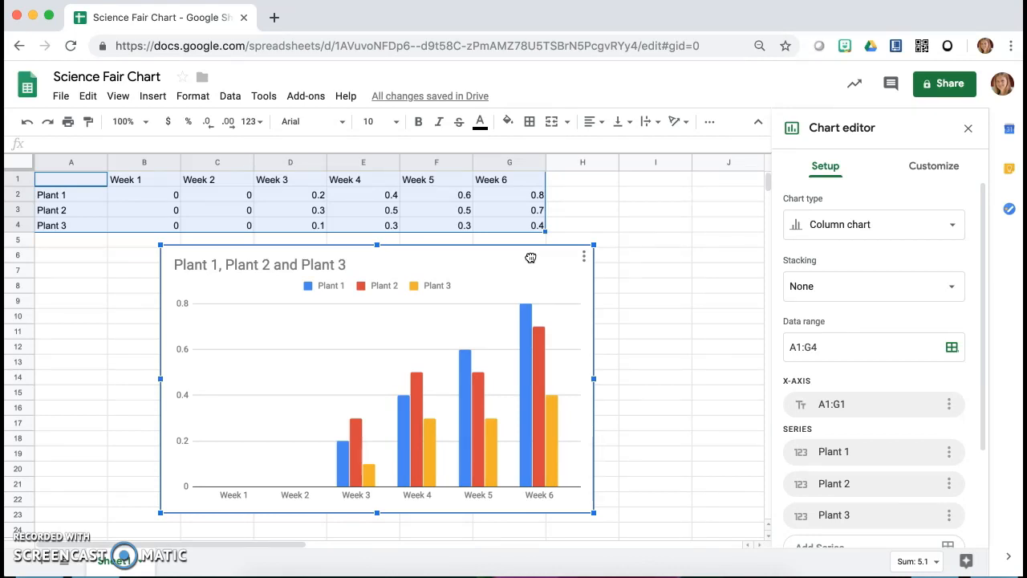
# Try the line chart type for the plant chart and return it to a column chart.
pyautogui.click(829, 226)
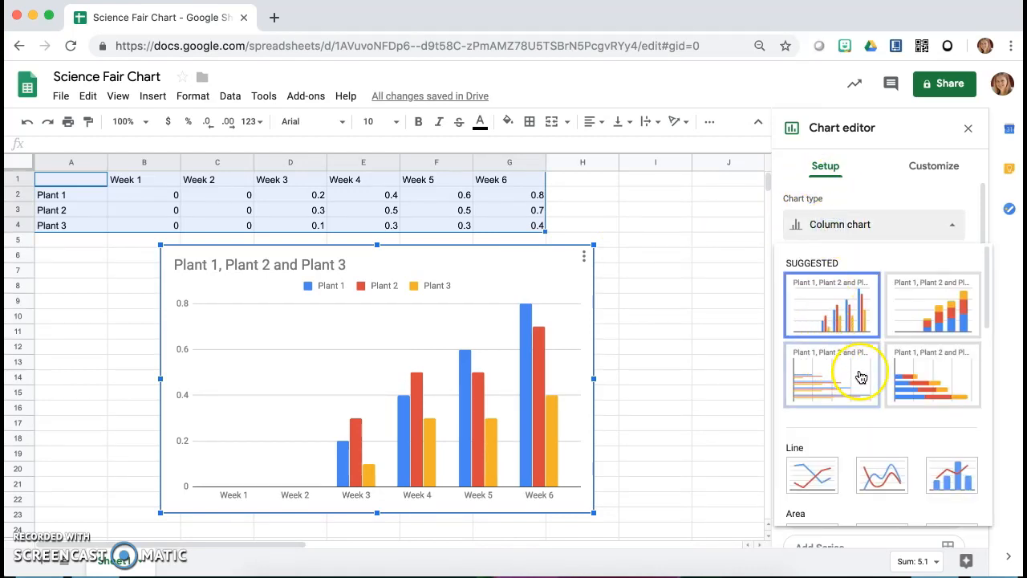
pyautogui.click(815, 473)
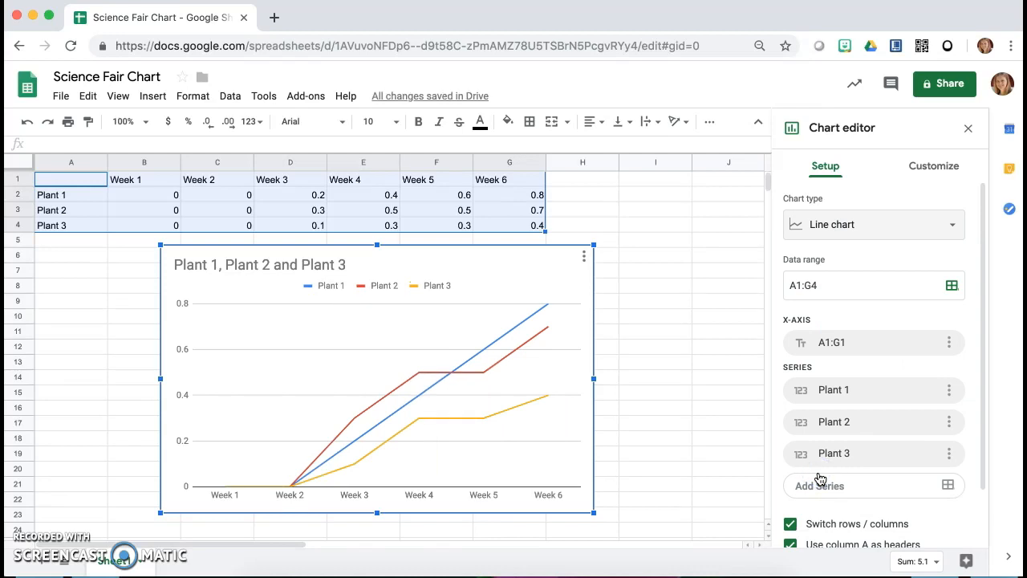
pyautogui.click(864, 228)
pyautogui.click(845, 291)
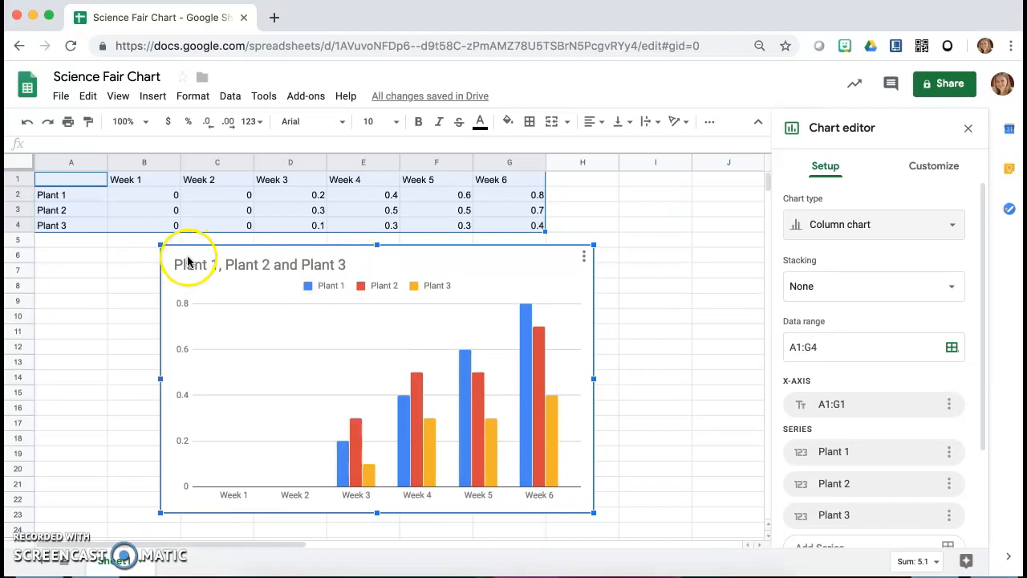
# Change the chart title to "Growth of Plants using Different Types of Soil" and leave the chart editor.
pyautogui.doubleClick(300, 265)
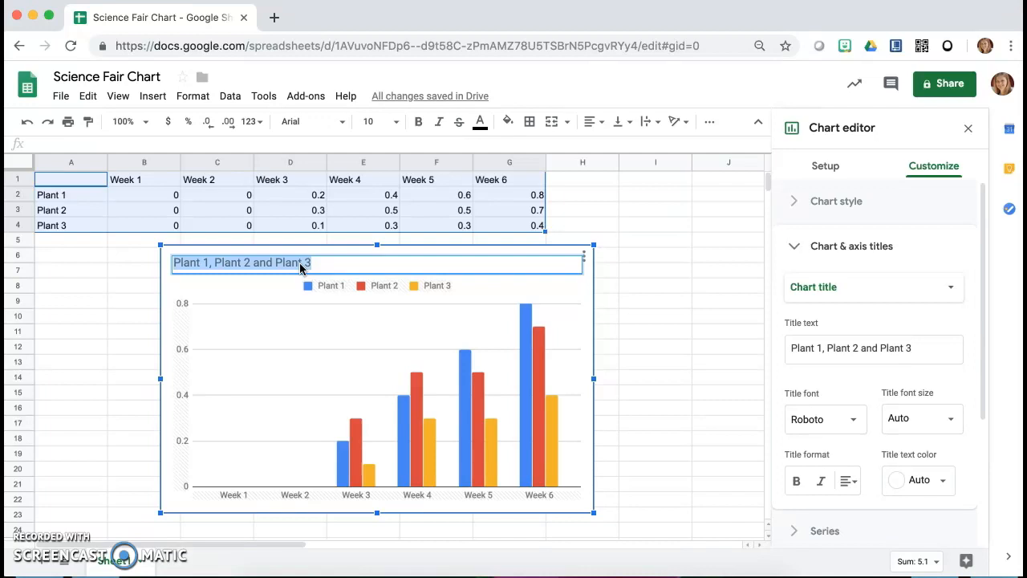
pyautogui.write('Growth of ')
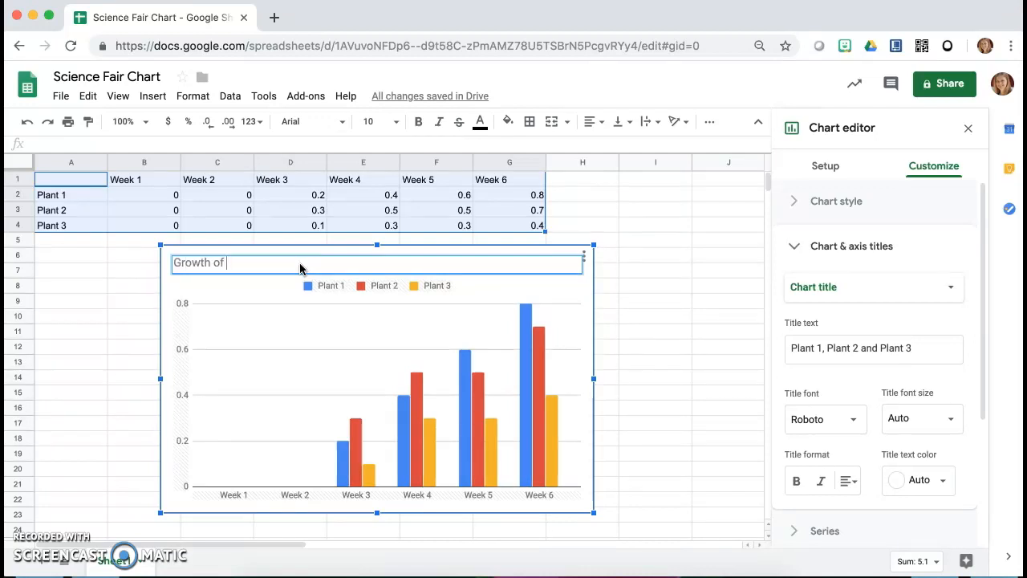
pyautogui.write('Plants using Differen')
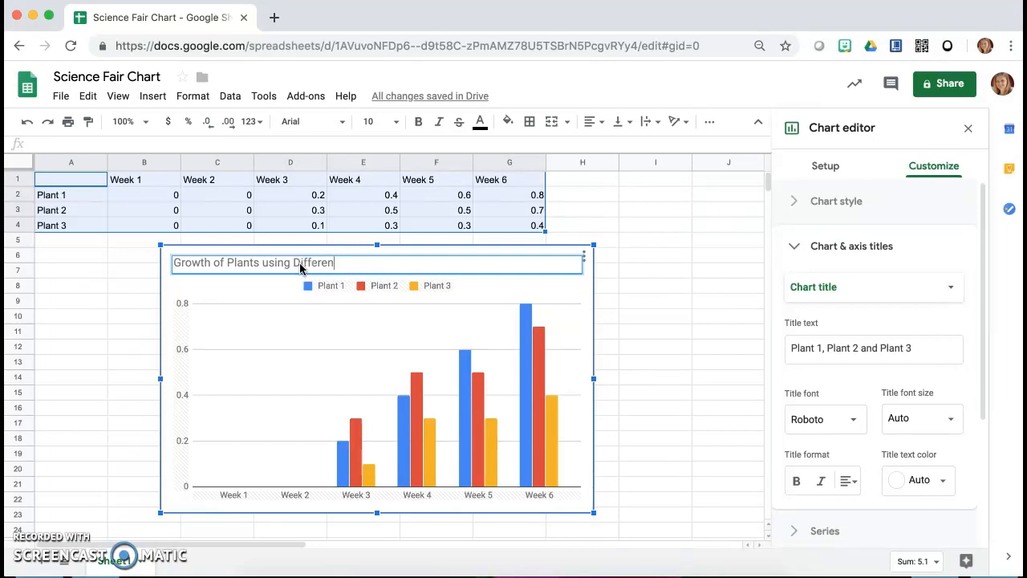
pyautogui.write('t Types of Soil')
pyautogui.click(535, 296)
pyautogui.click(647, 261)
# Reopen the chart for editing and set its background color to light green in the chart style settings.
pyautogui.click(543, 280)
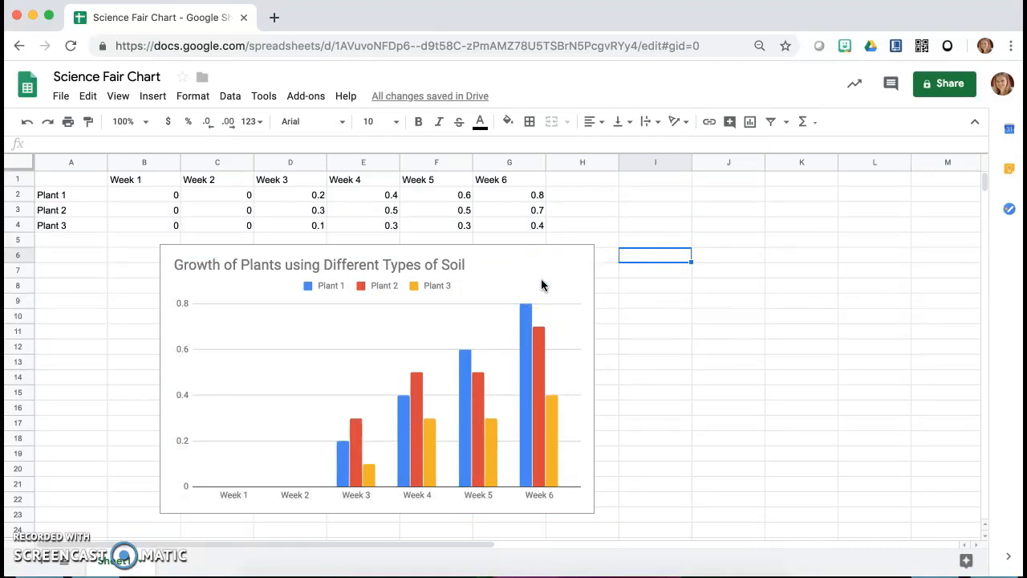
pyautogui.click(553, 279)
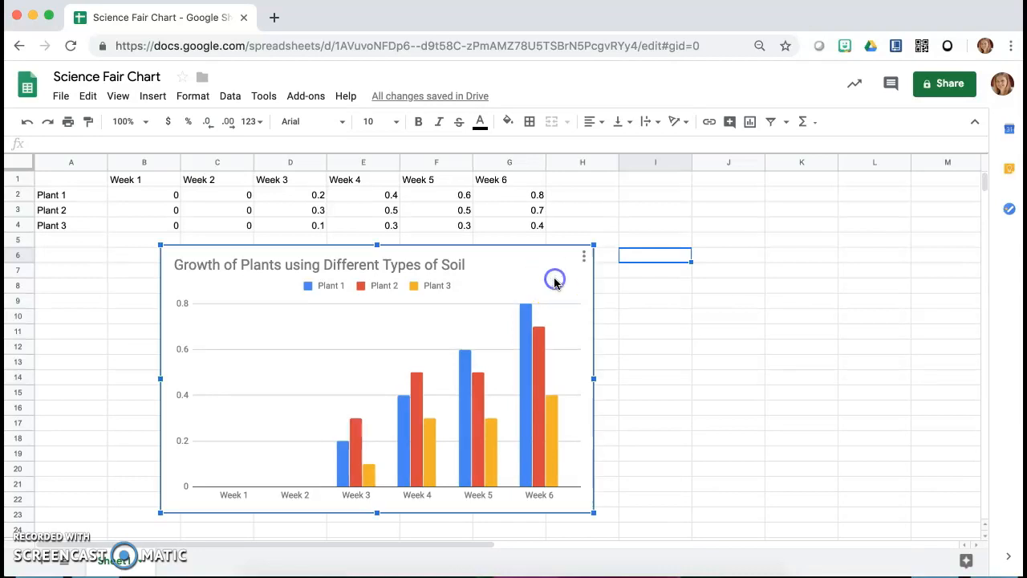
pyautogui.click(576, 269)
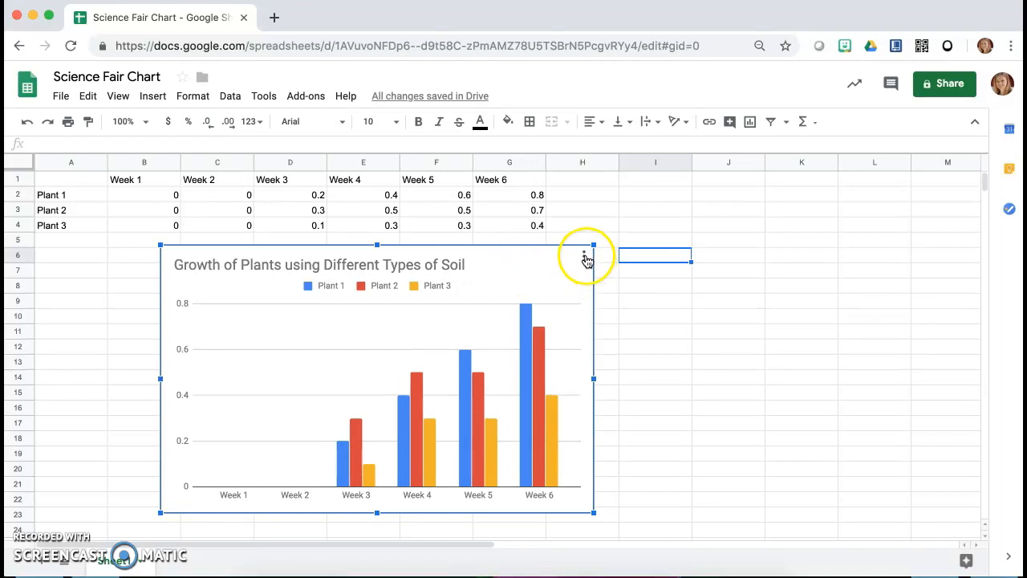
pyautogui.click(584, 258)
pyautogui.click(517, 278)
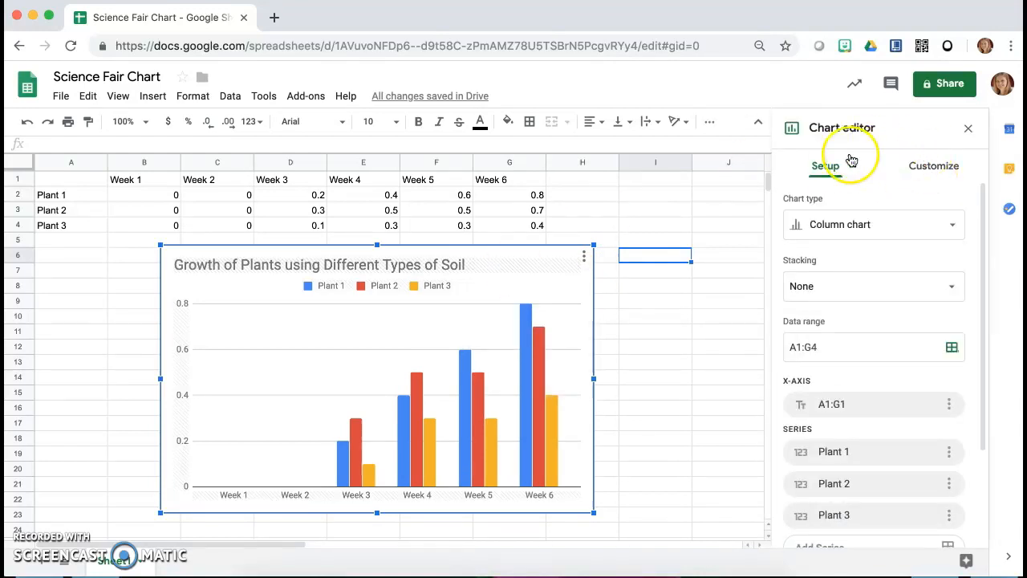
pyautogui.click(937, 167)
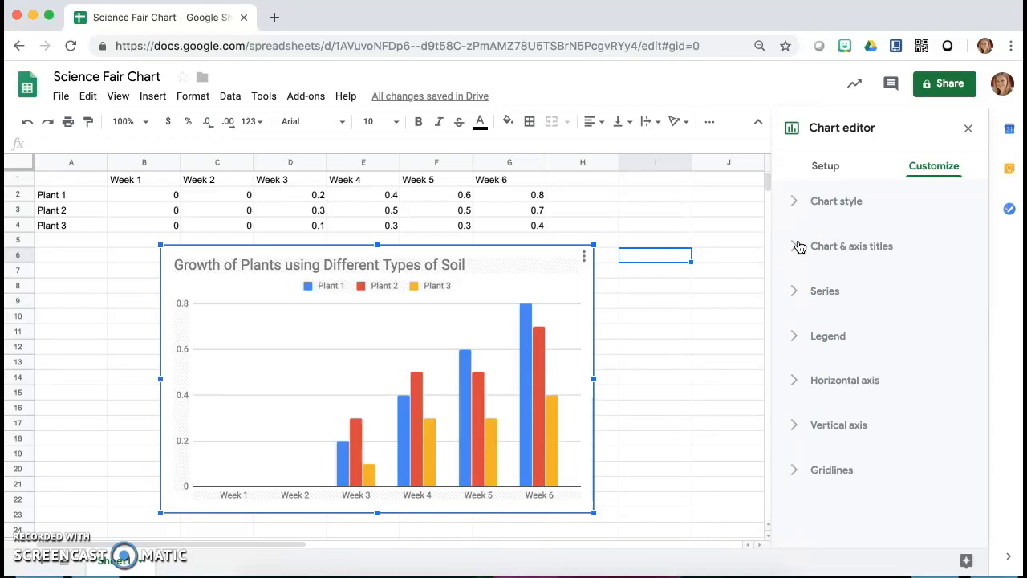
pyautogui.click(803, 202)
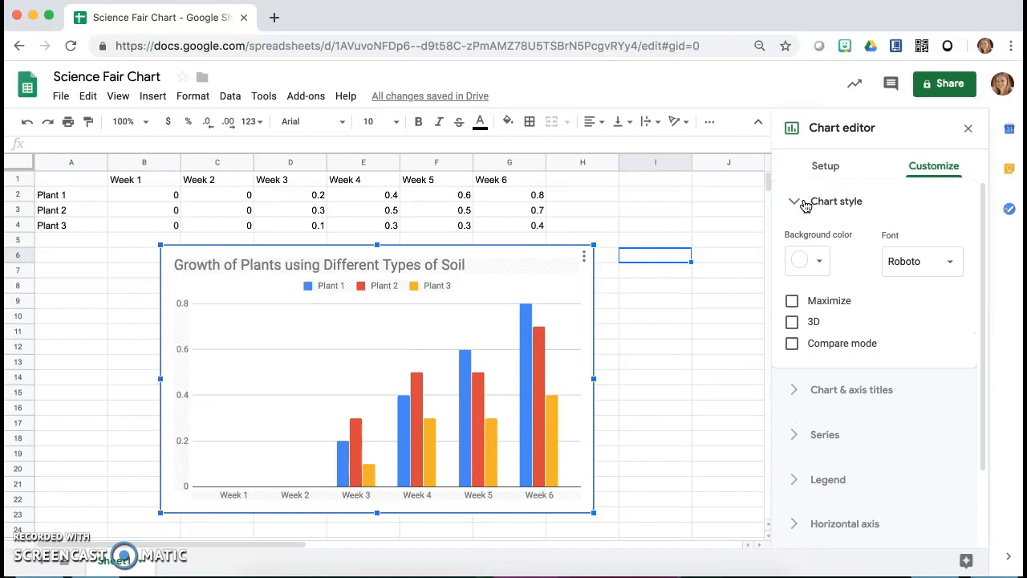
pyautogui.click(821, 268)
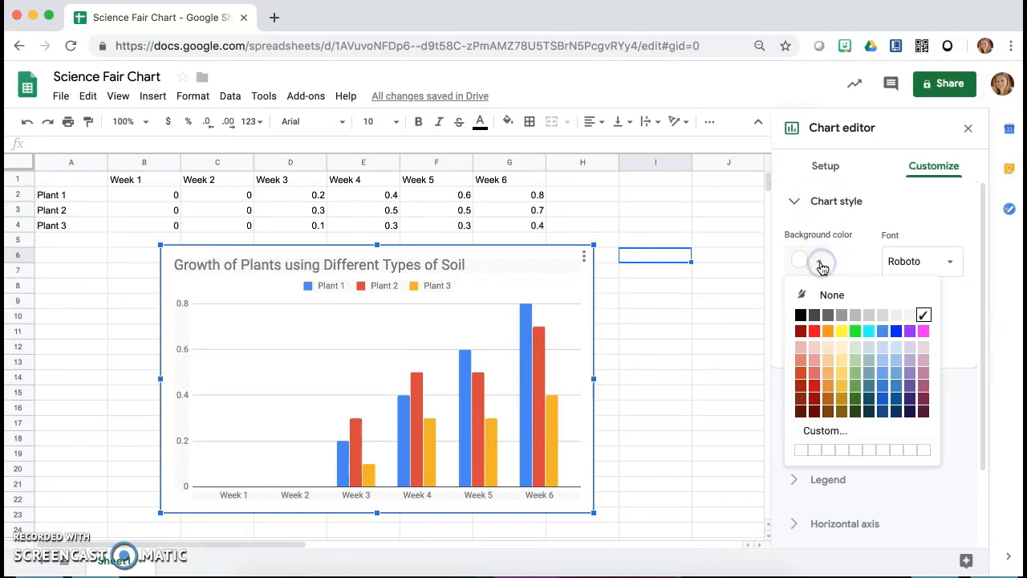
pyautogui.click(854, 347)
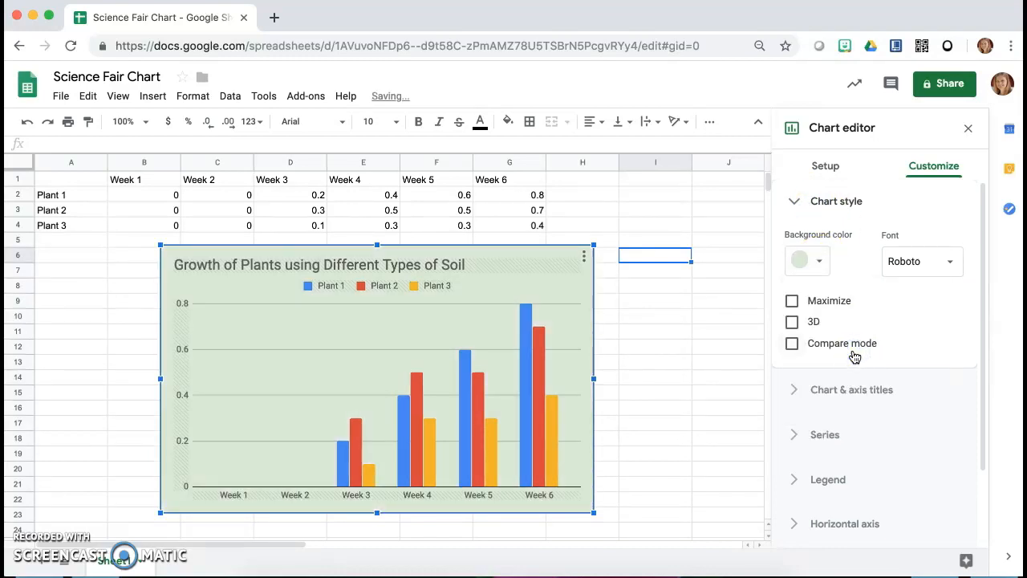
# Set the chart's font to Comic Sans MS and turn on the 3D style.
pyautogui.click(953, 264)
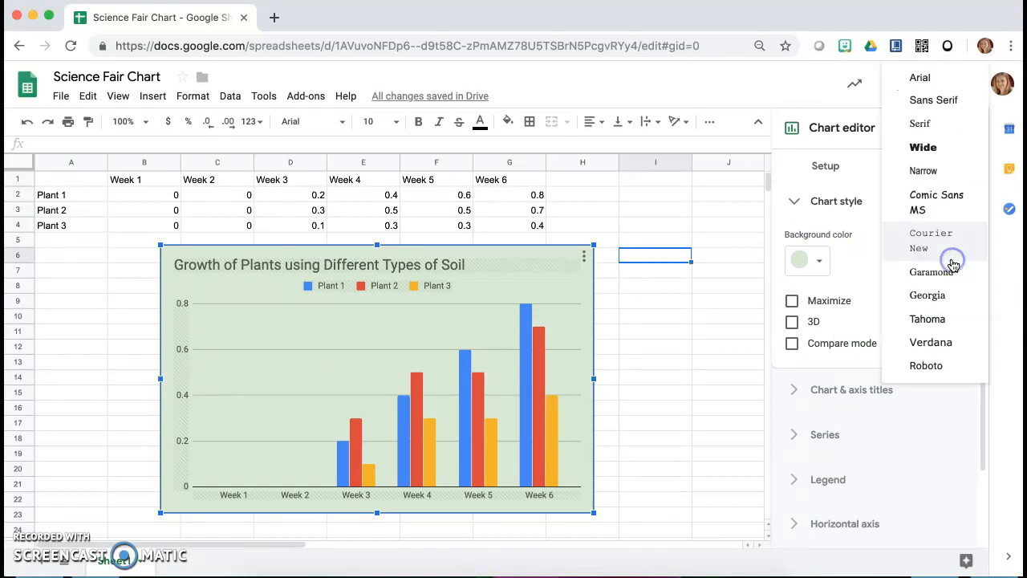
pyautogui.click(944, 200)
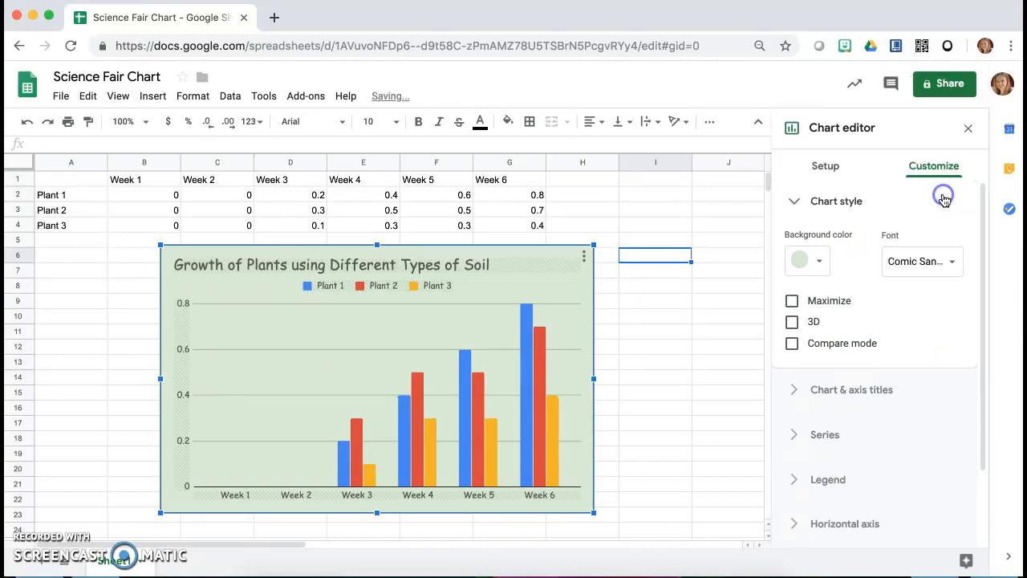
pyautogui.click(791, 323)
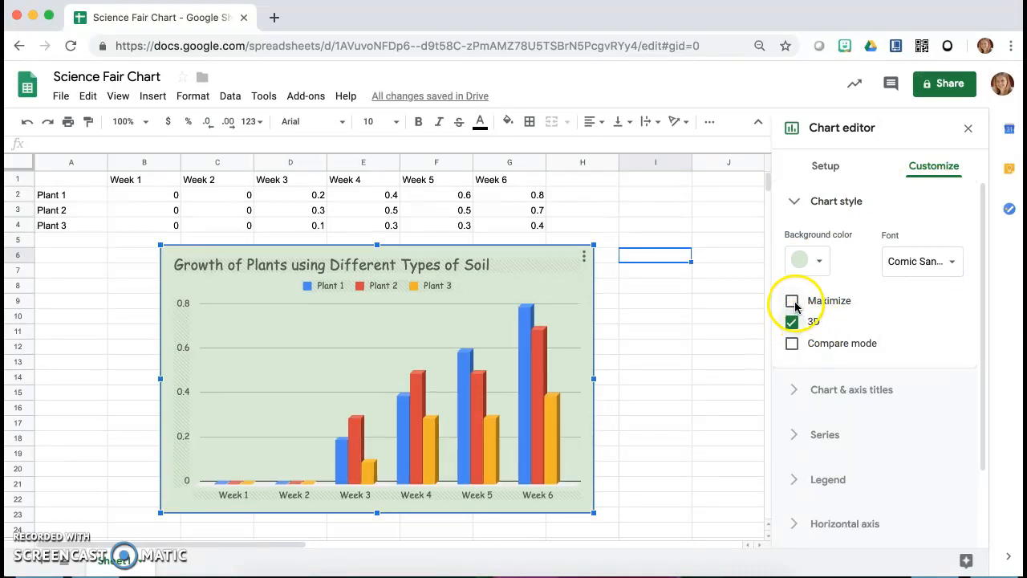
# Try the Maximize option in the chart style settings and turn it back off.
pyautogui.click(792, 303)
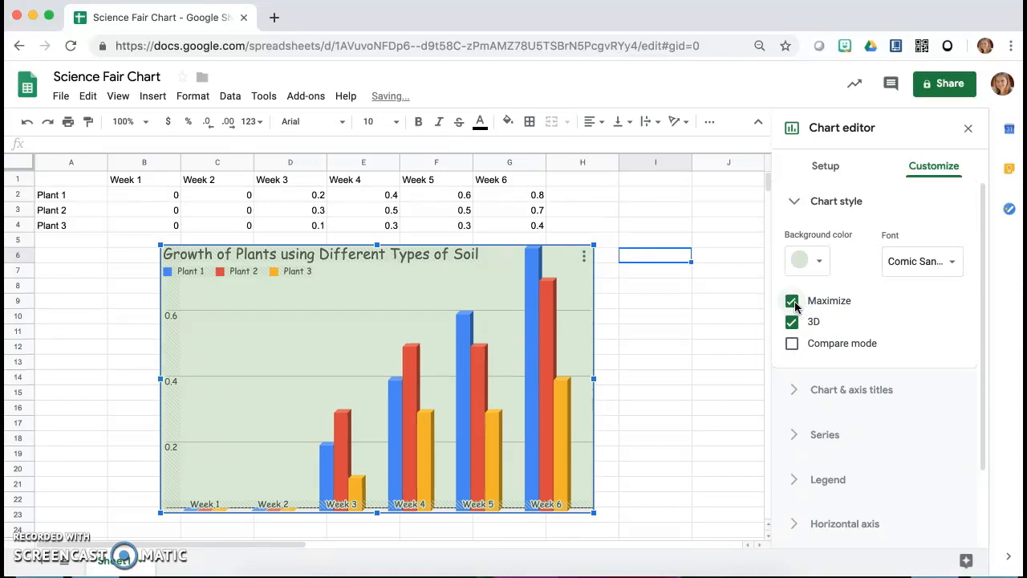
pyautogui.click(793, 302)
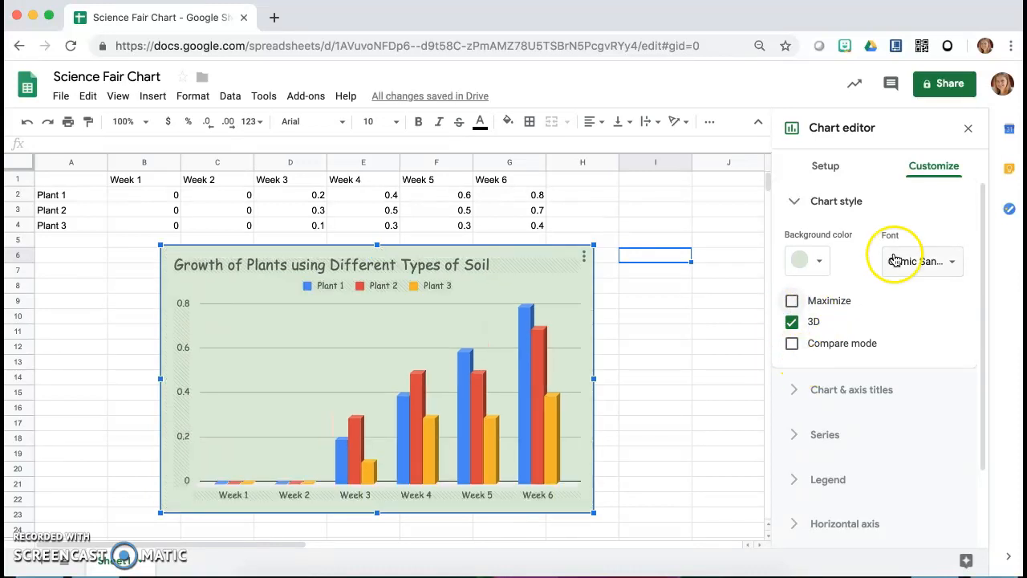
pyautogui.click(796, 204)
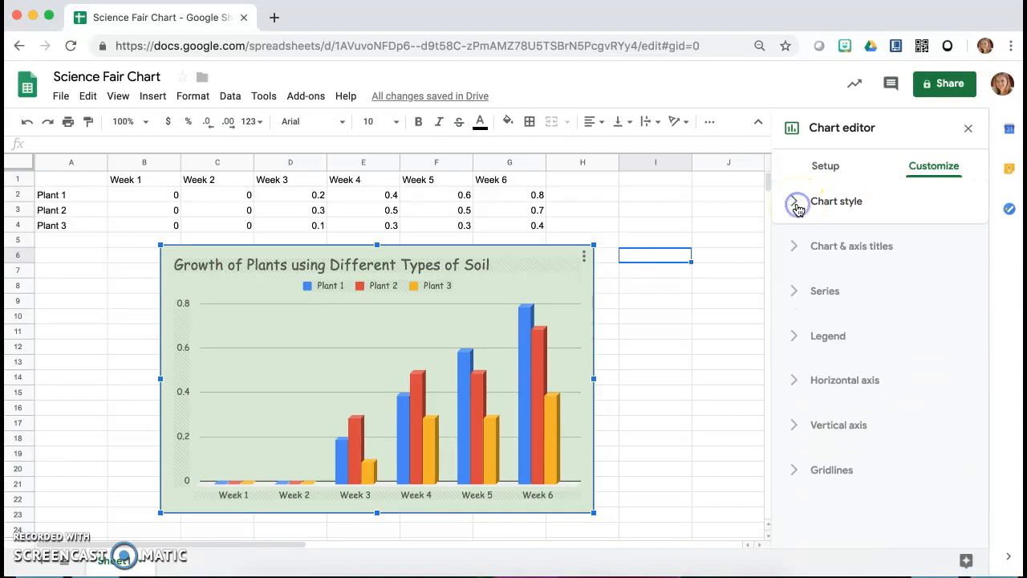
# Add the horizontal axis title "Weekly Growth" to the plant chart.
pyautogui.click(796, 249)
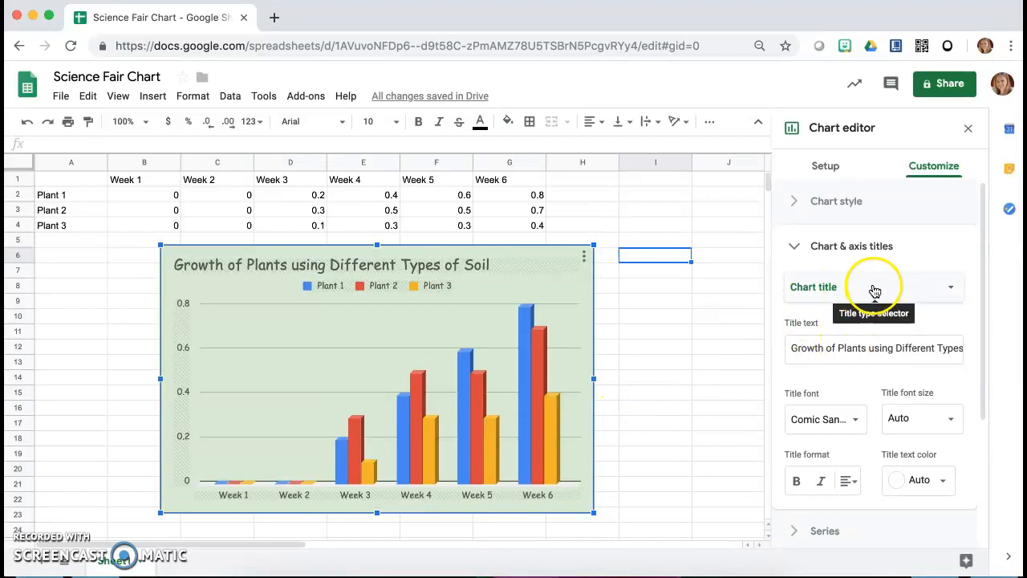
pyautogui.click(950, 291)
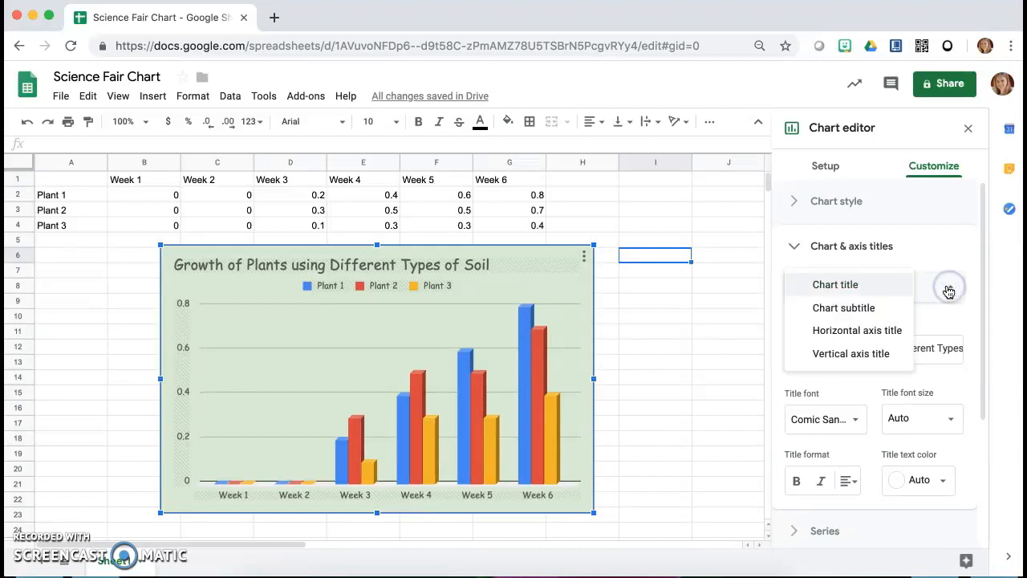
pyautogui.click(877, 337)
pyautogui.click(847, 348)
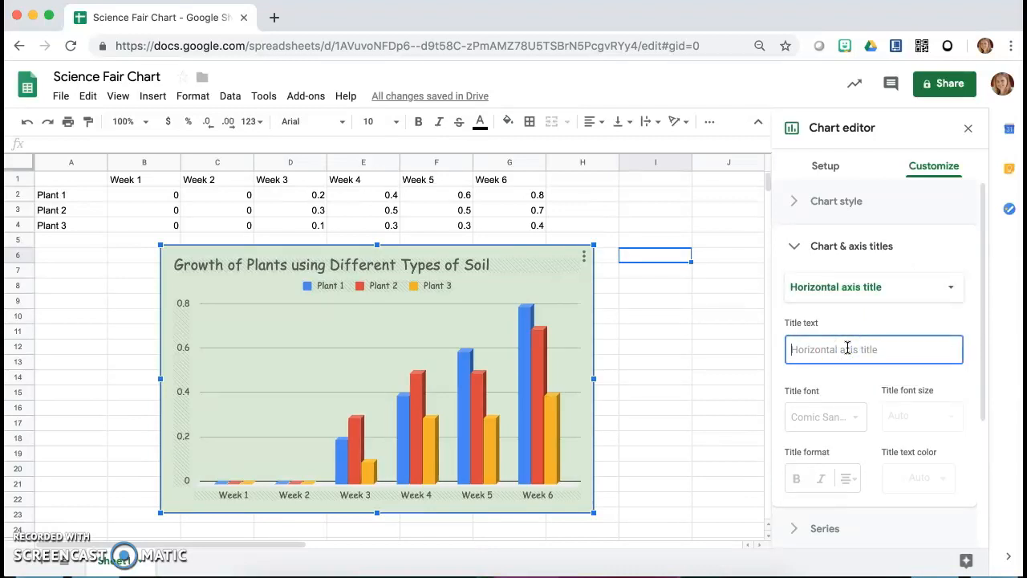
pyautogui.write('We')
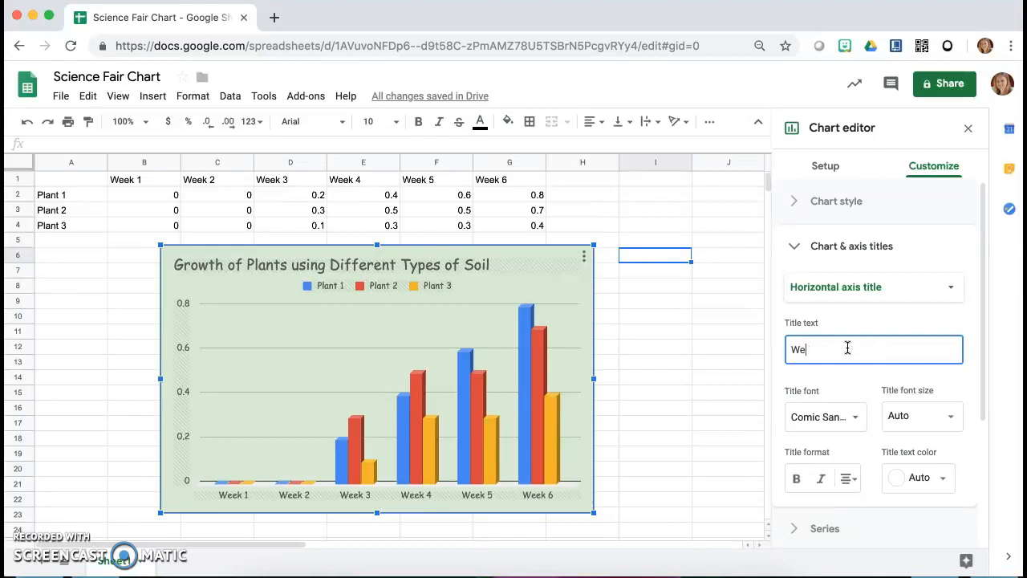
pyautogui.write('e')
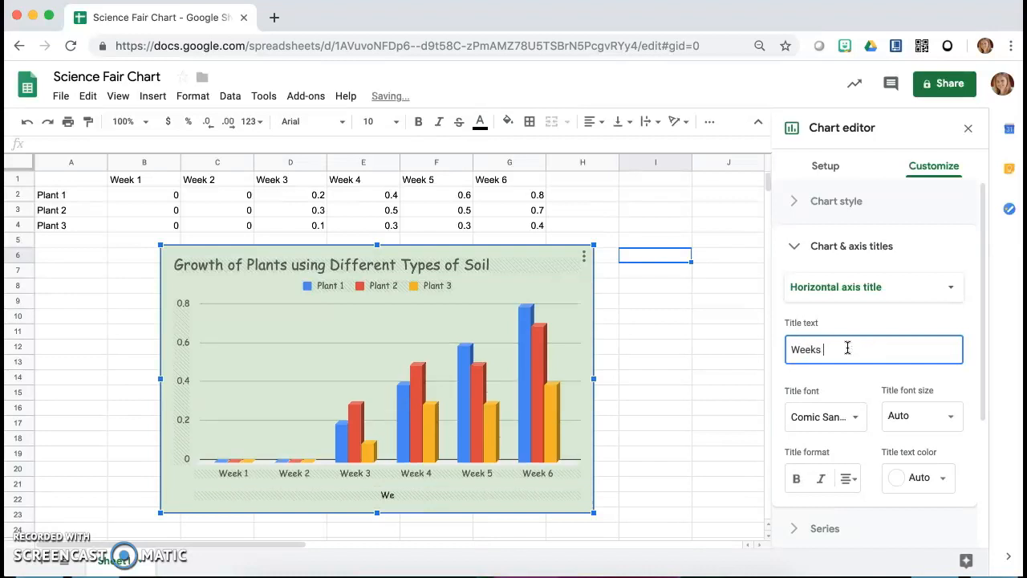
pyautogui.write('kly Growth')
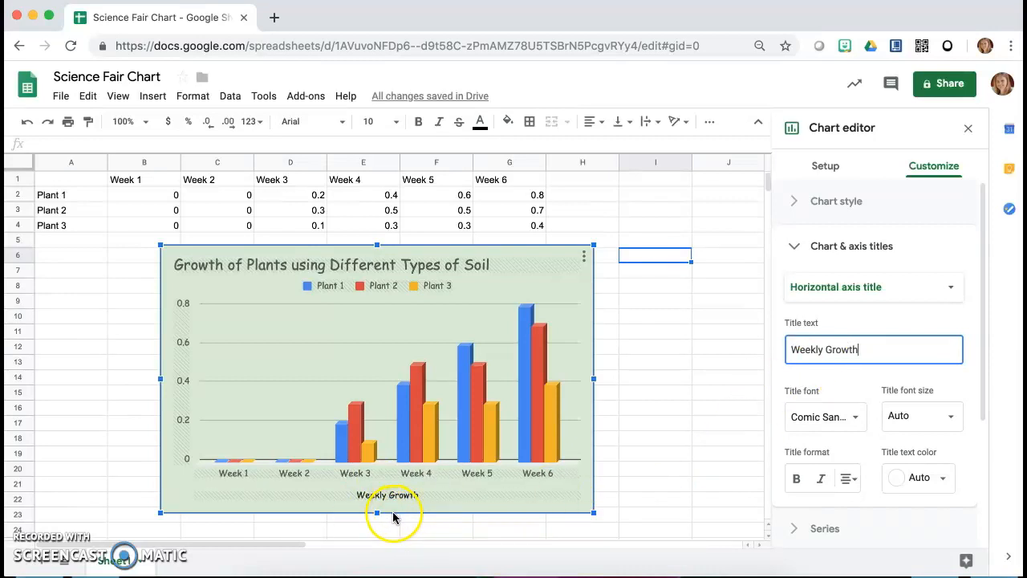
# Add the vertical axis title "cm" to the chart and leave the chart editor.
pyautogui.click(857, 286)
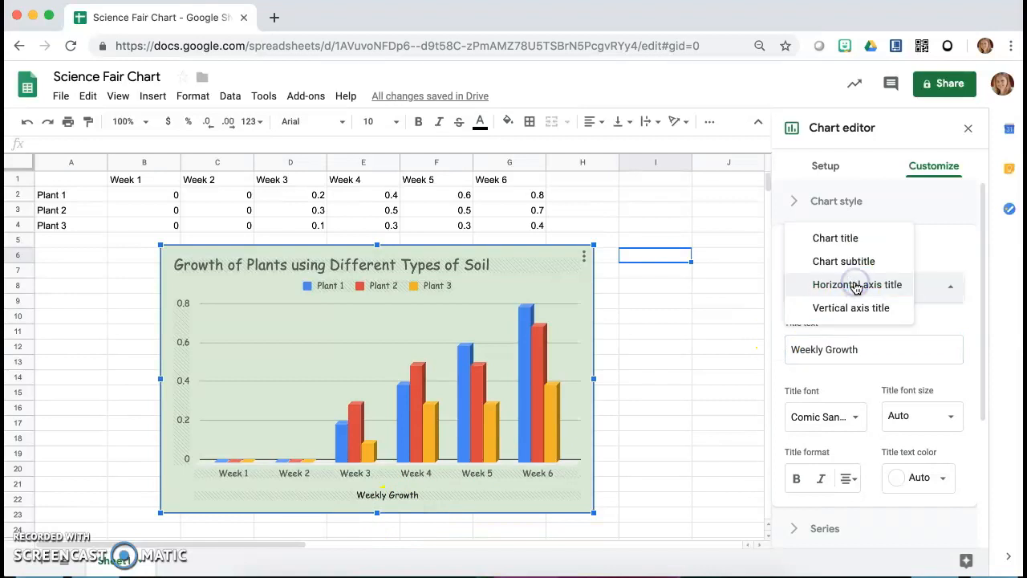
pyautogui.click(852, 310)
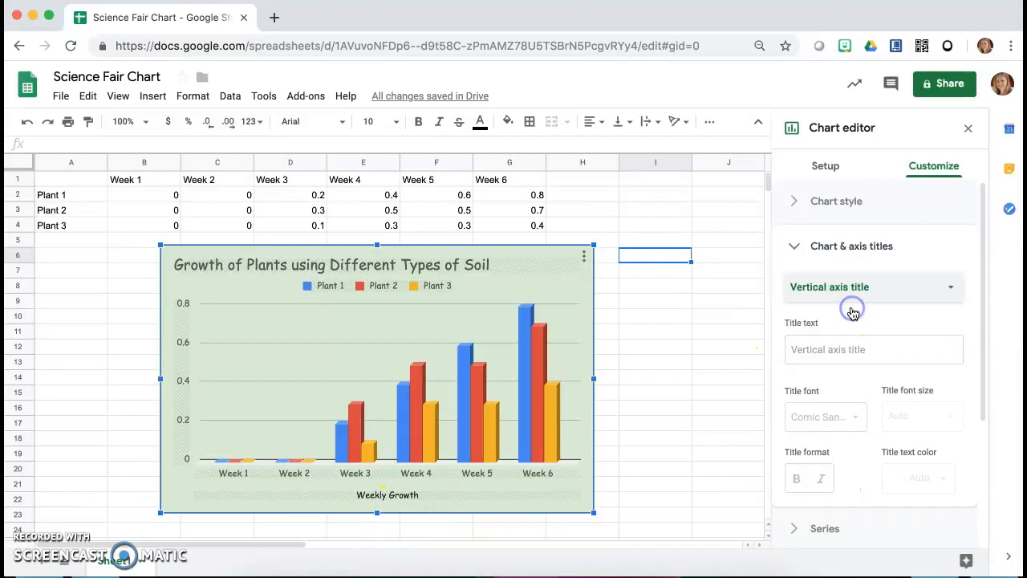
pyautogui.click(821, 350)
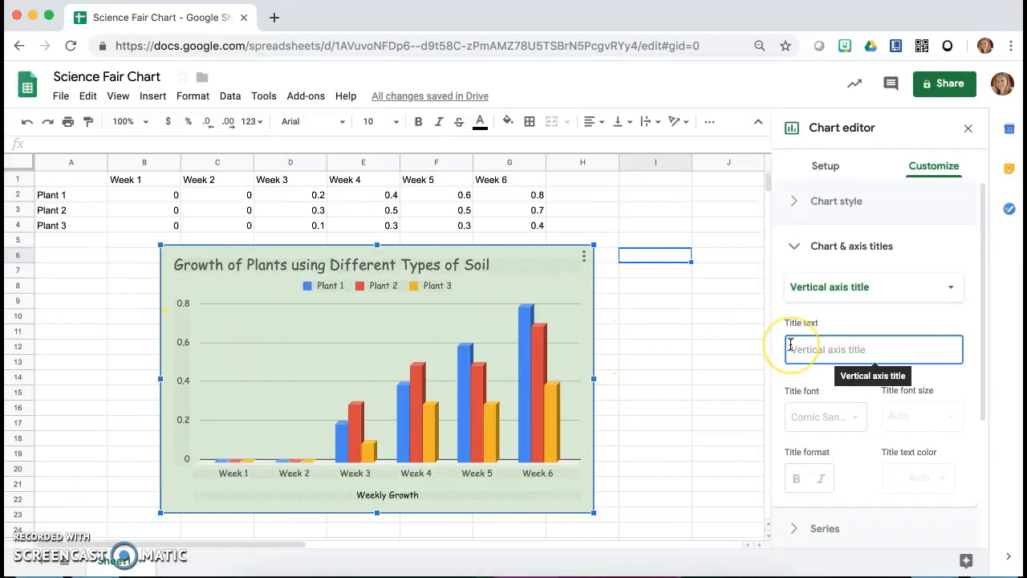
pyautogui.write('cm')
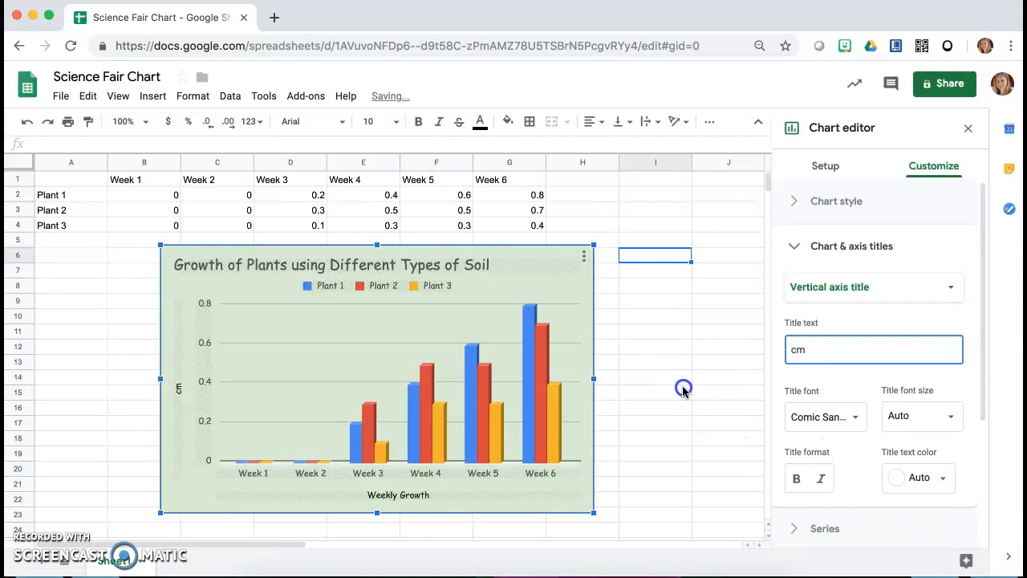
pyautogui.click(682, 390)
# Reopen the chart for editing and examine the format options for its data series.
pyautogui.click(581, 254)
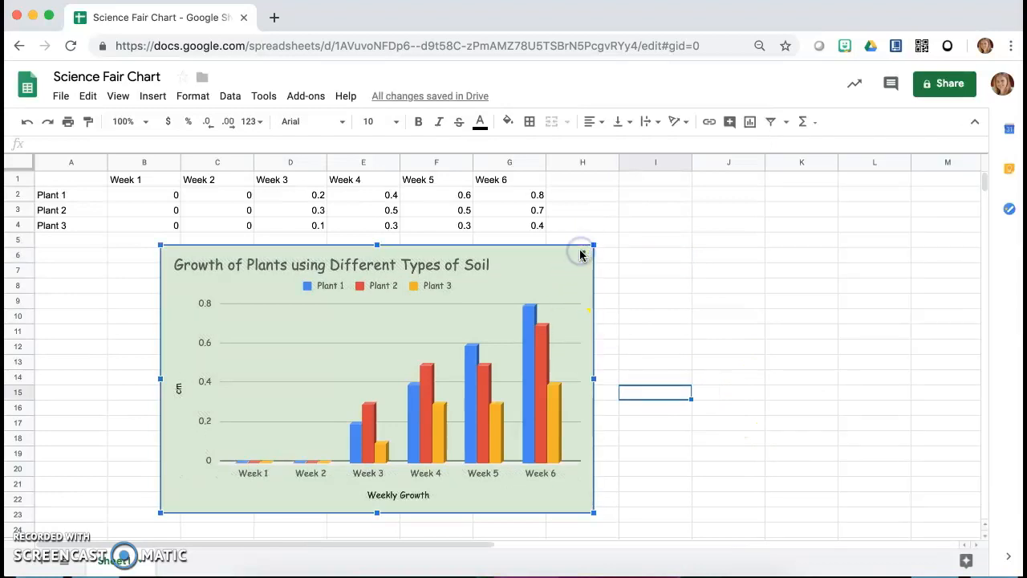
pyautogui.click(583, 255)
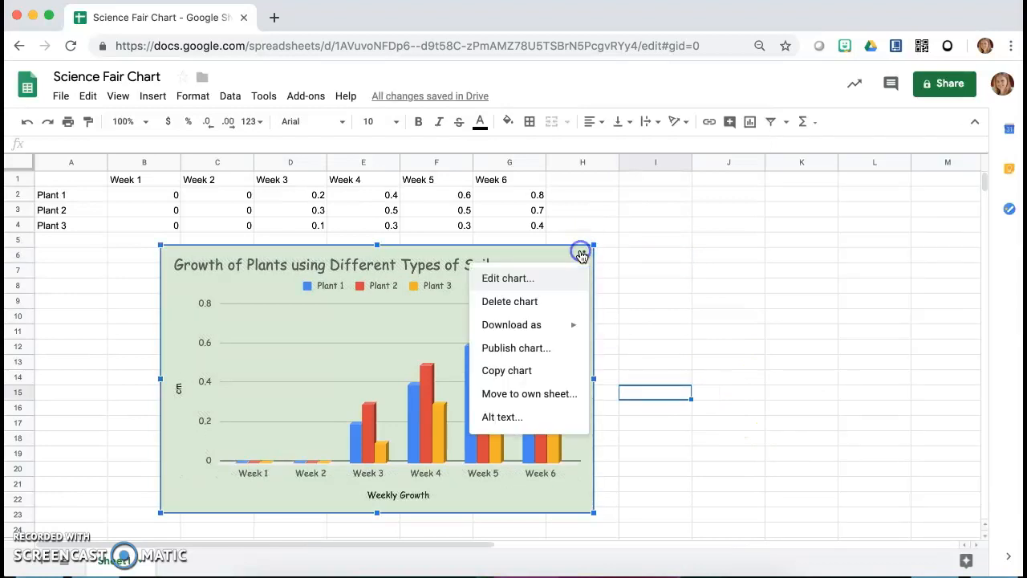
pyautogui.click(550, 279)
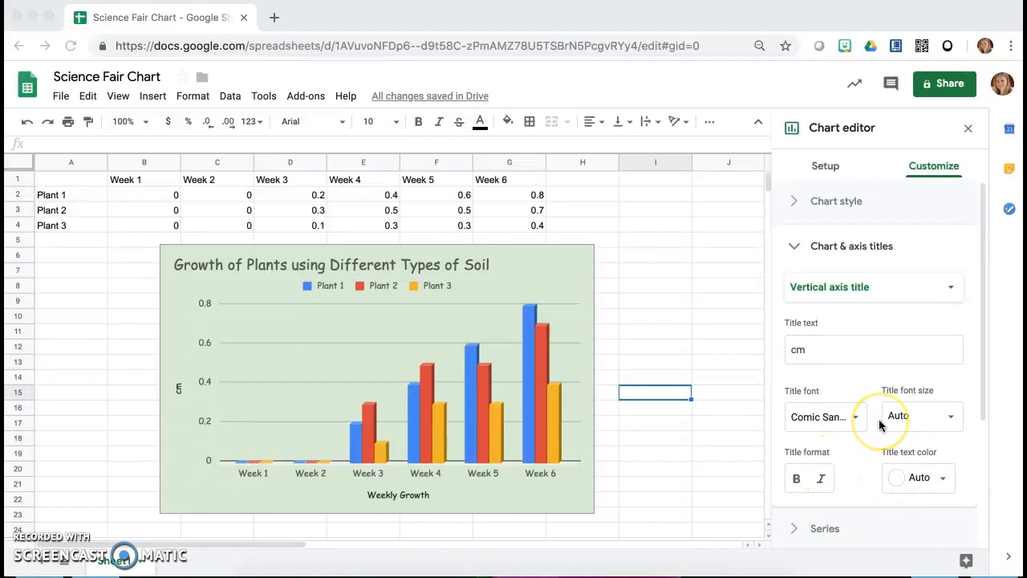
pyautogui.scroll(-3, 879, 425)
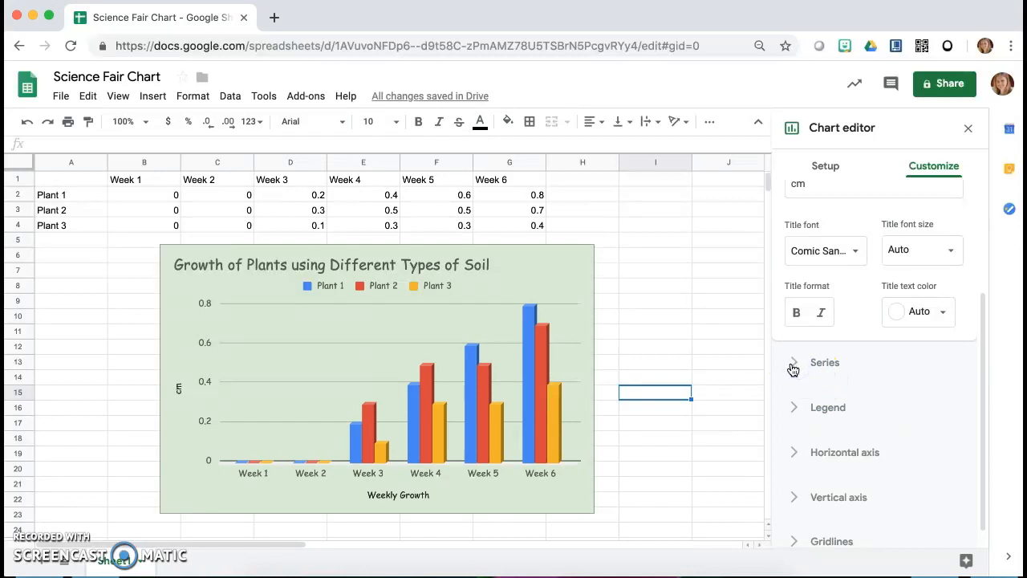
pyautogui.click(796, 365)
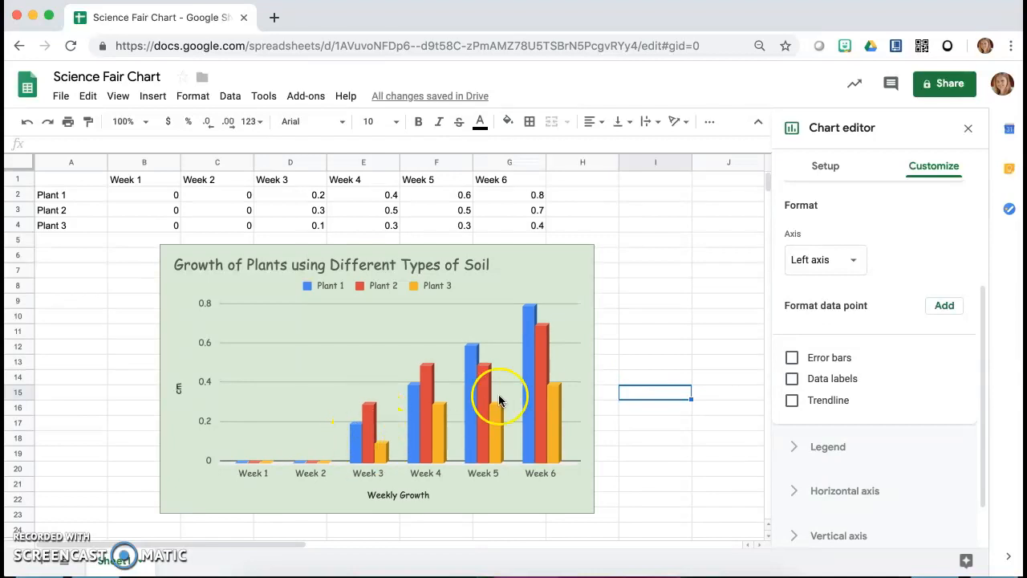
pyautogui.scroll(1, 825, 335)
pyautogui.scroll(2, 825, 337)
pyautogui.scroll(-1, 825, 336)
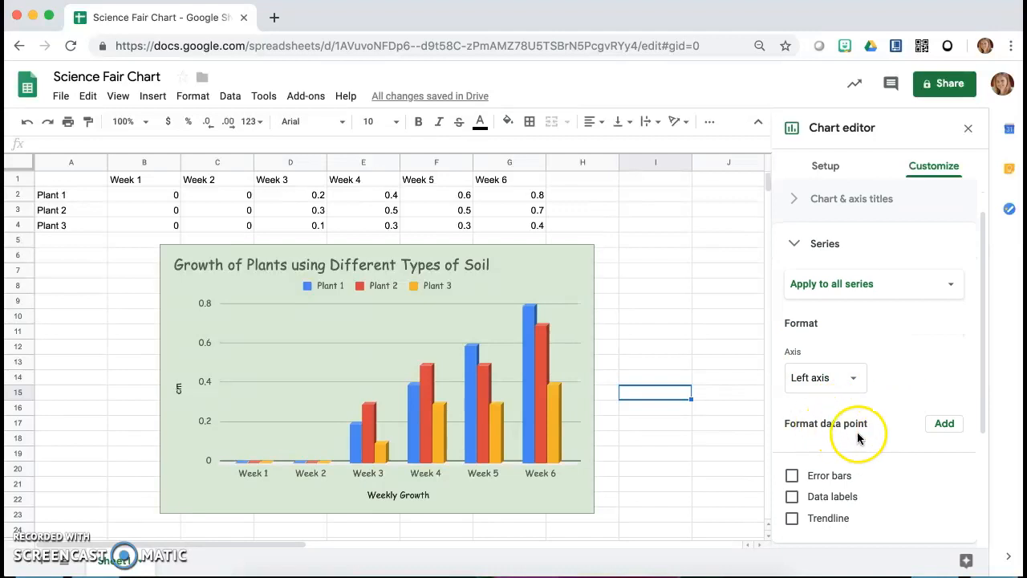
pyautogui.scroll(-2, 872, 436)
pyautogui.scroll(2, 874, 435)
pyautogui.scroll(-2, 875, 436)
# Set the chart's legend position to Top.
pyautogui.click(795, 389)
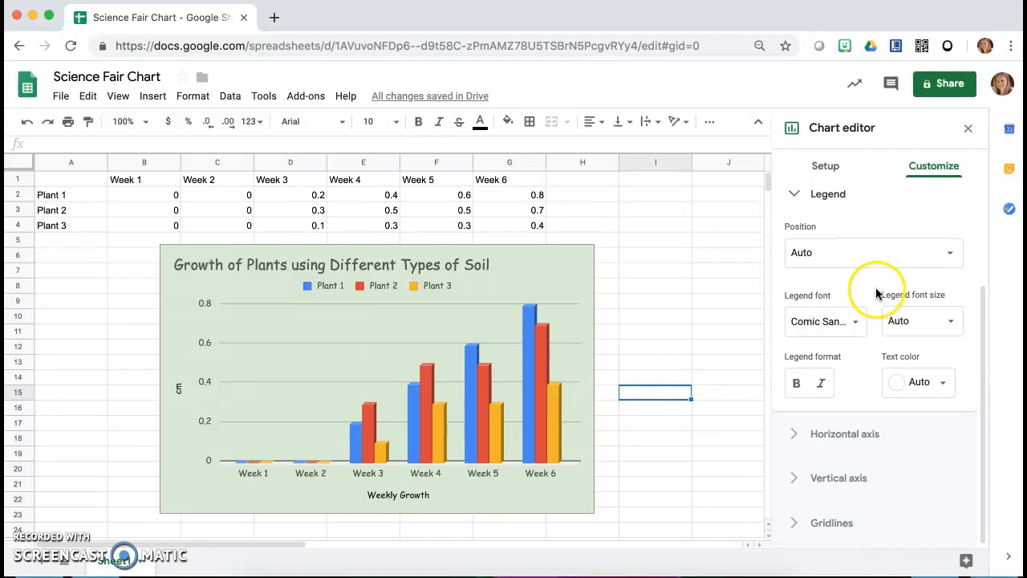
pyautogui.click(844, 255)
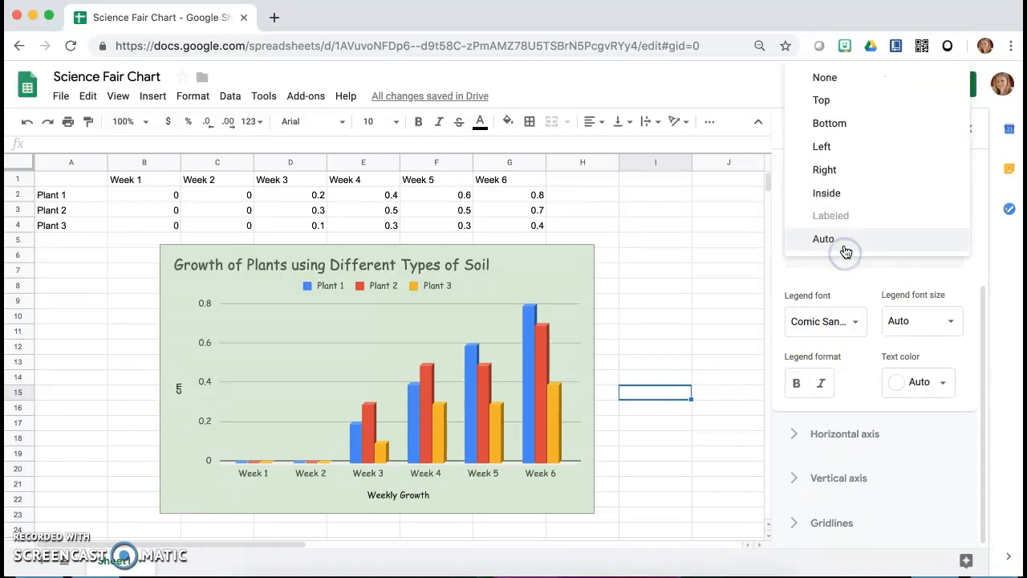
pyautogui.click(840, 102)
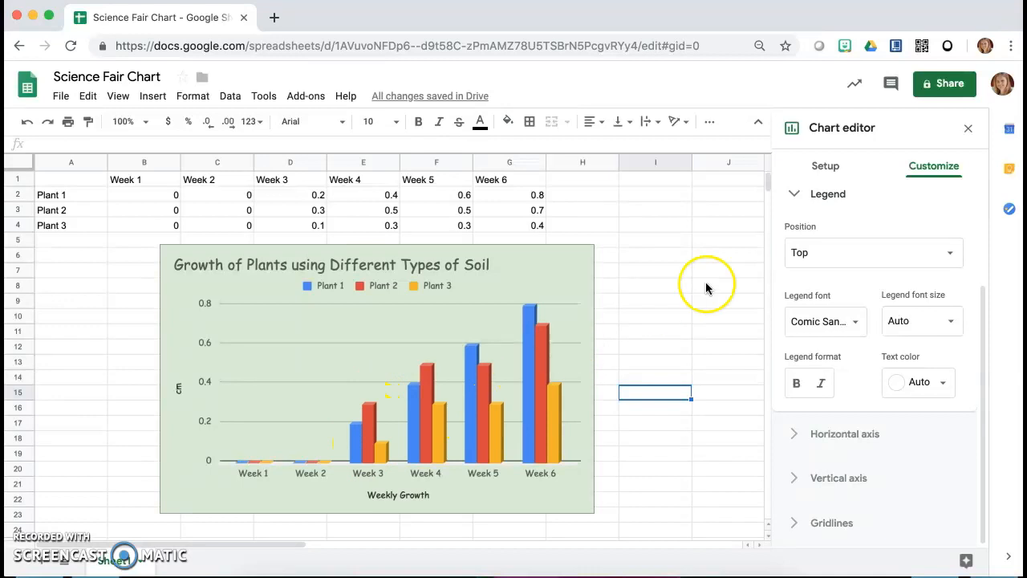
# Try the Bottom position for the chart's legend and return it to Top.
pyautogui.click(947, 254)
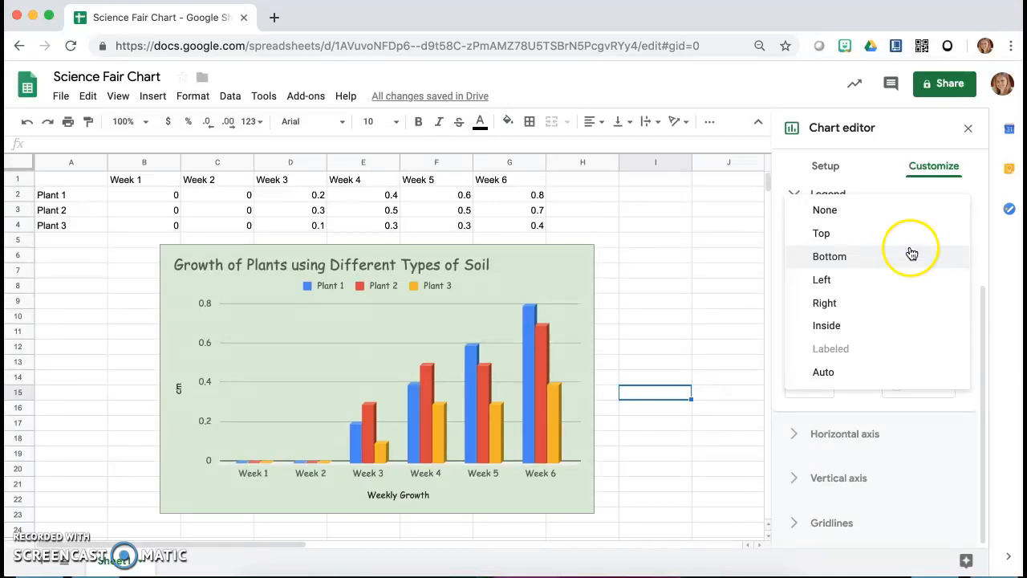
pyautogui.click(910, 254)
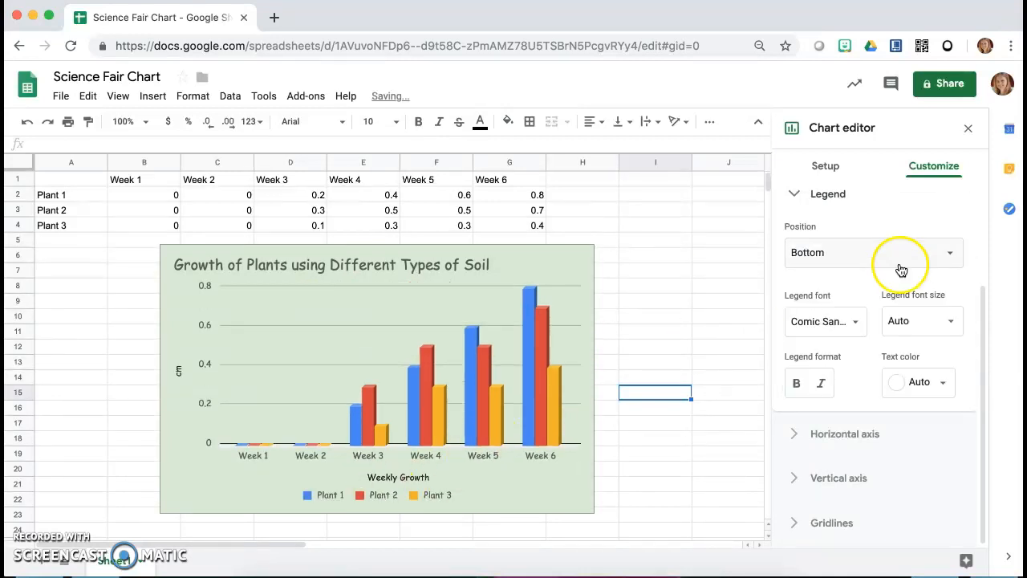
pyautogui.click(949, 252)
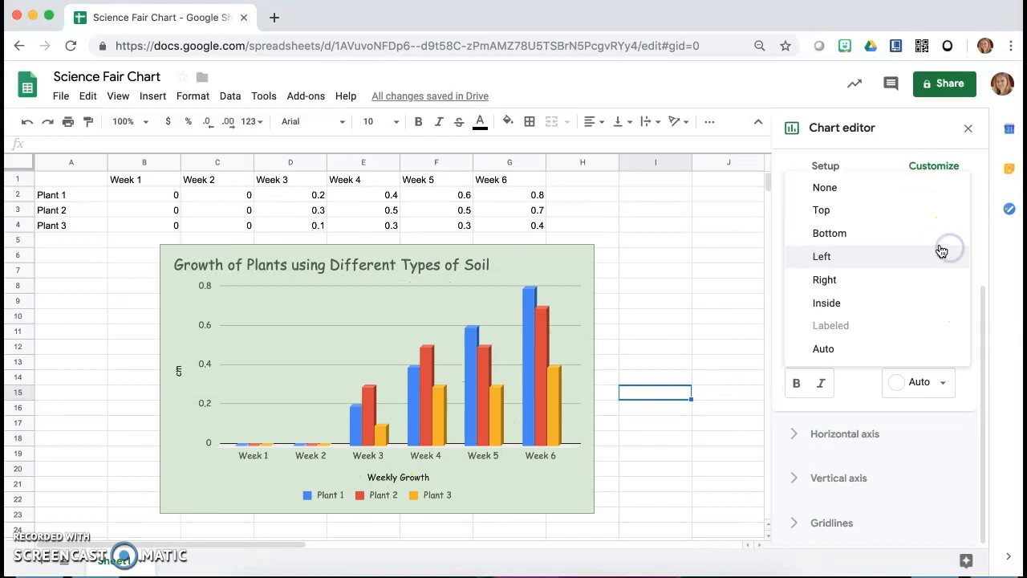
pyautogui.click(917, 217)
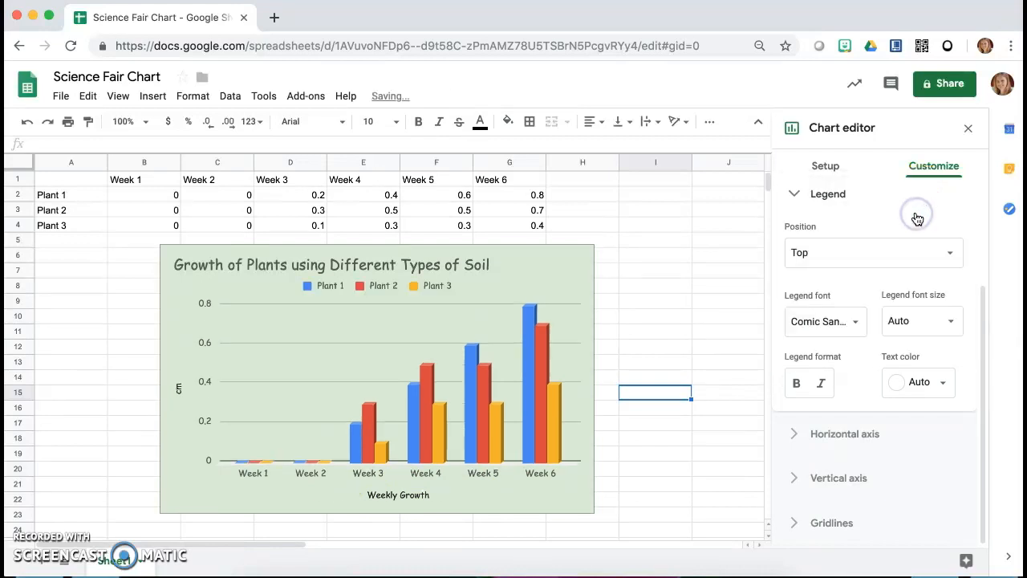
# Slant the chart's horizontal axis labels by 30°.
pyautogui.click(796, 433)
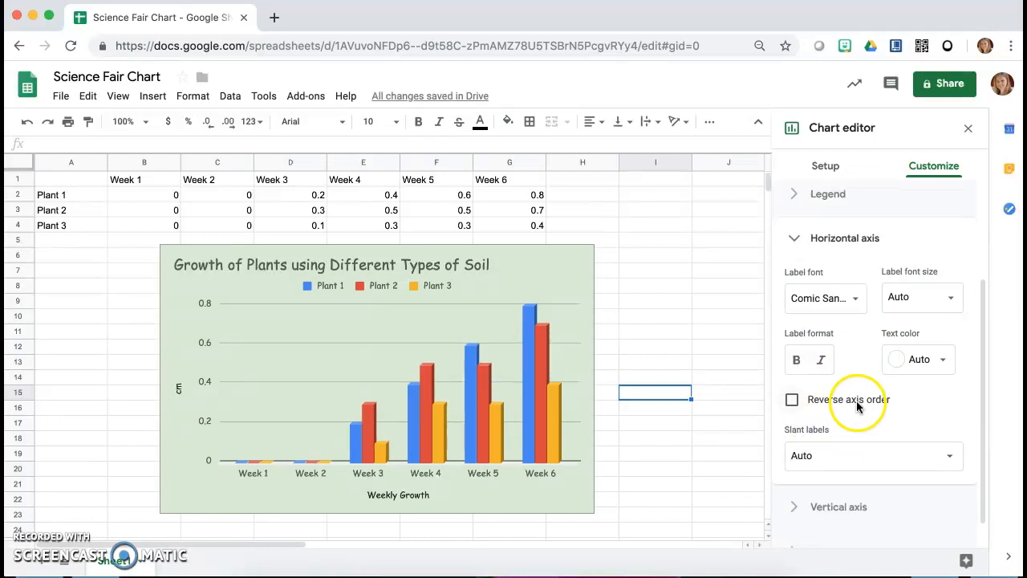
pyautogui.scroll(-1, 838, 409)
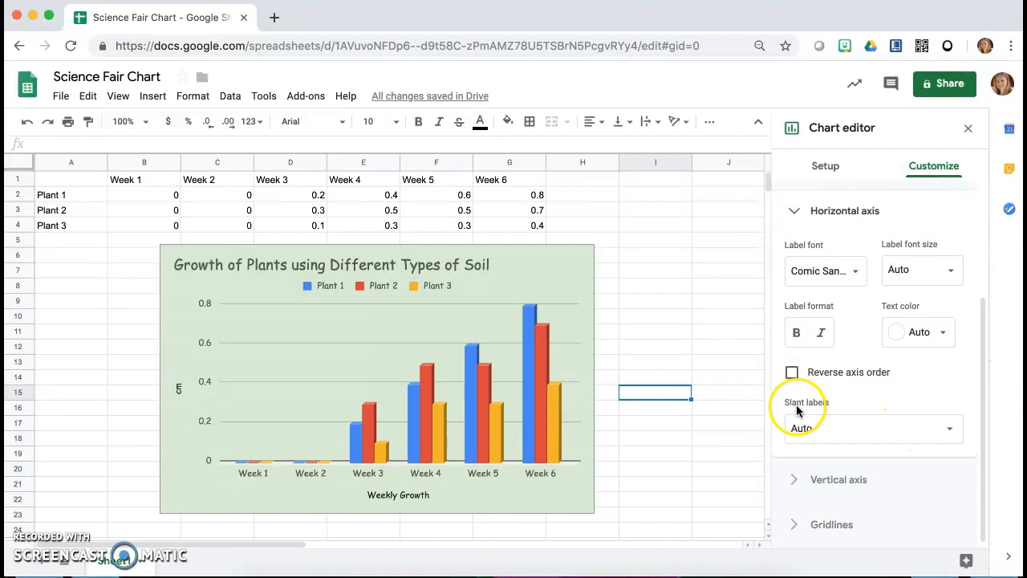
pyautogui.click(948, 429)
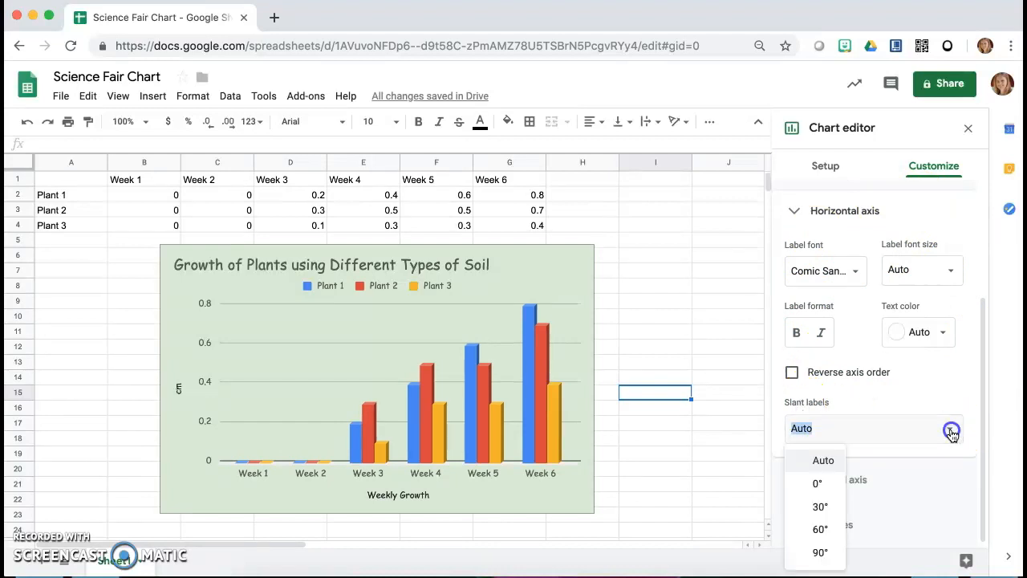
pyautogui.click(821, 506)
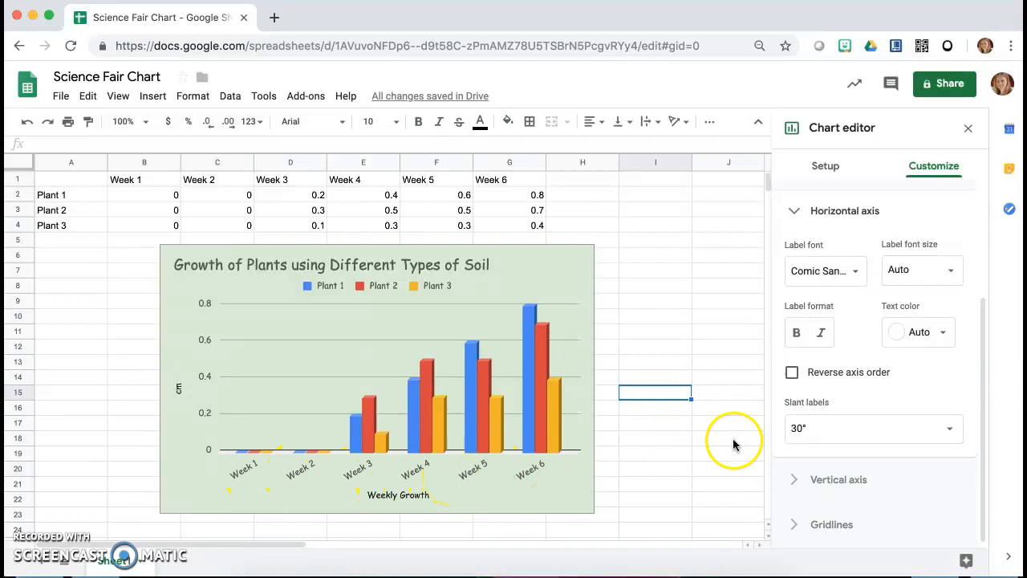
# Look over the vertical axis settings and set the vertical axis major gridline color to blue.
pyautogui.click(791, 482)
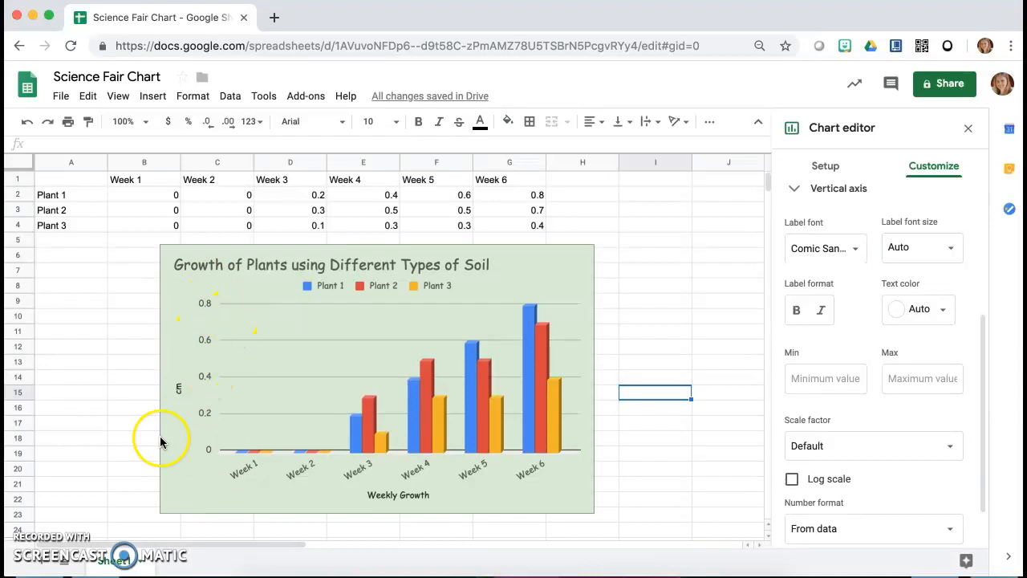
pyautogui.scroll(-1, 834, 471)
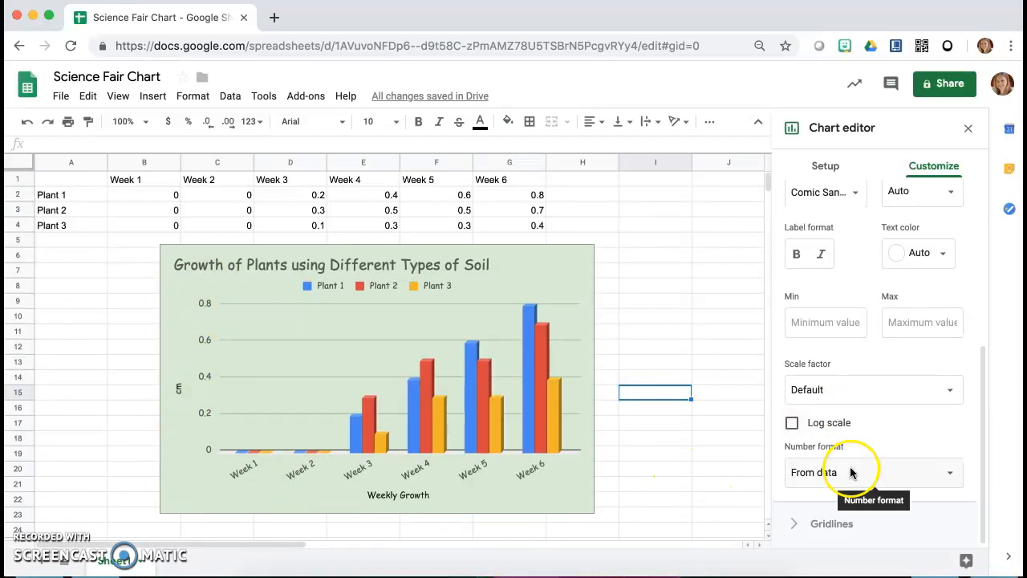
pyautogui.click(797, 525)
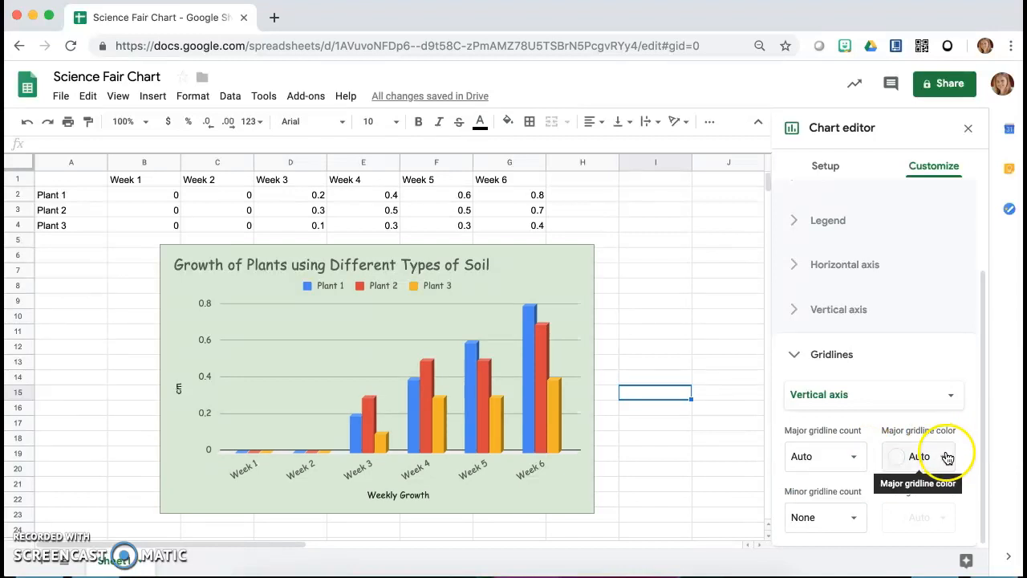
pyautogui.click(891, 456)
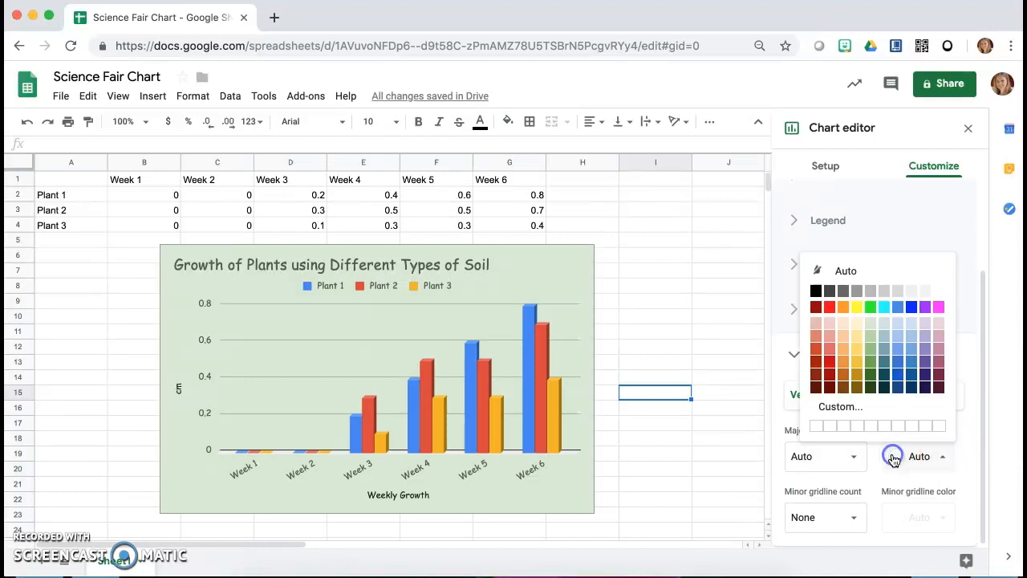
pyautogui.click(912, 309)
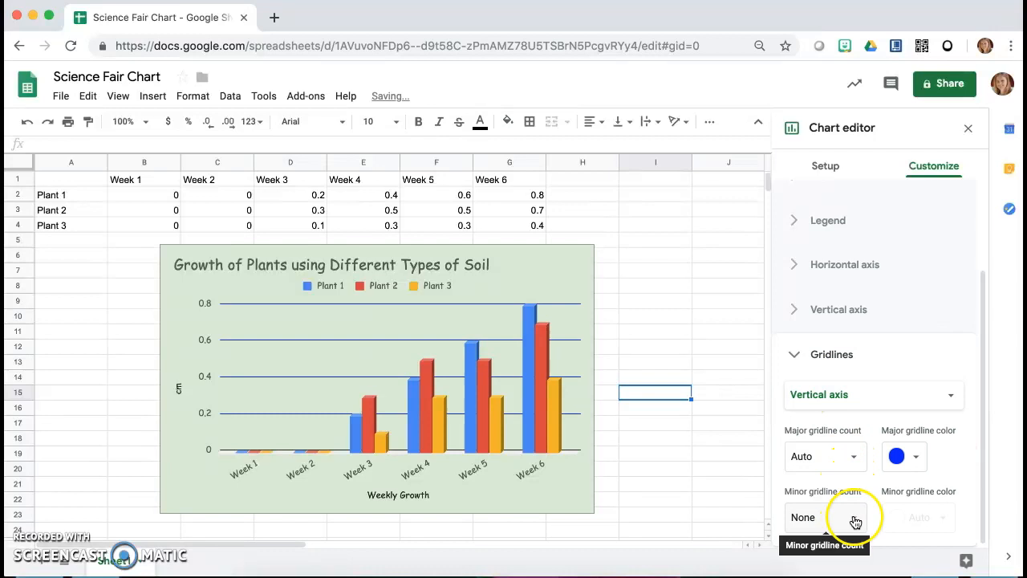
# Try major gridline counts of 4 and 1 on the chart's vertical axis.
pyautogui.click(856, 457)
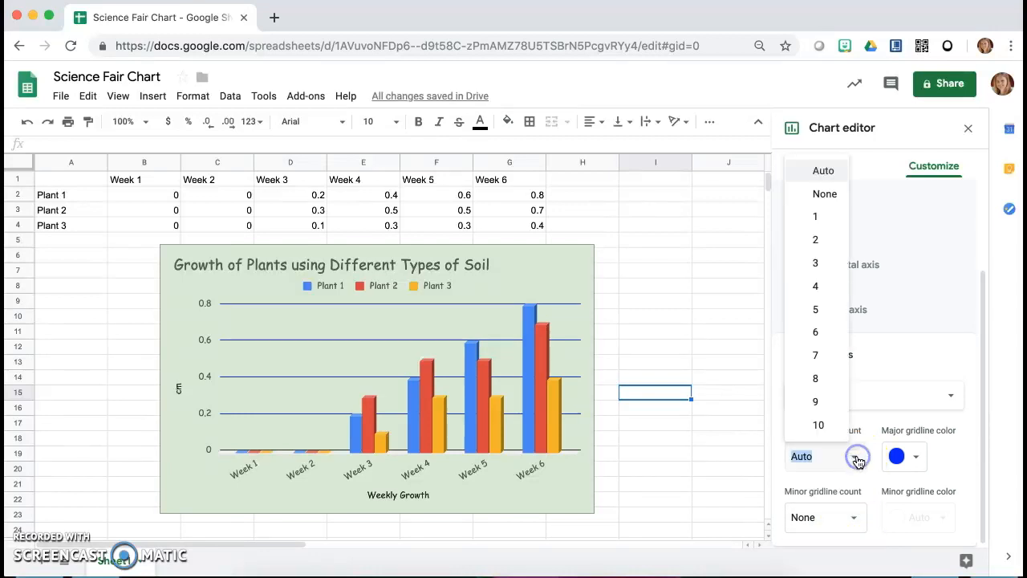
pyautogui.click(820, 289)
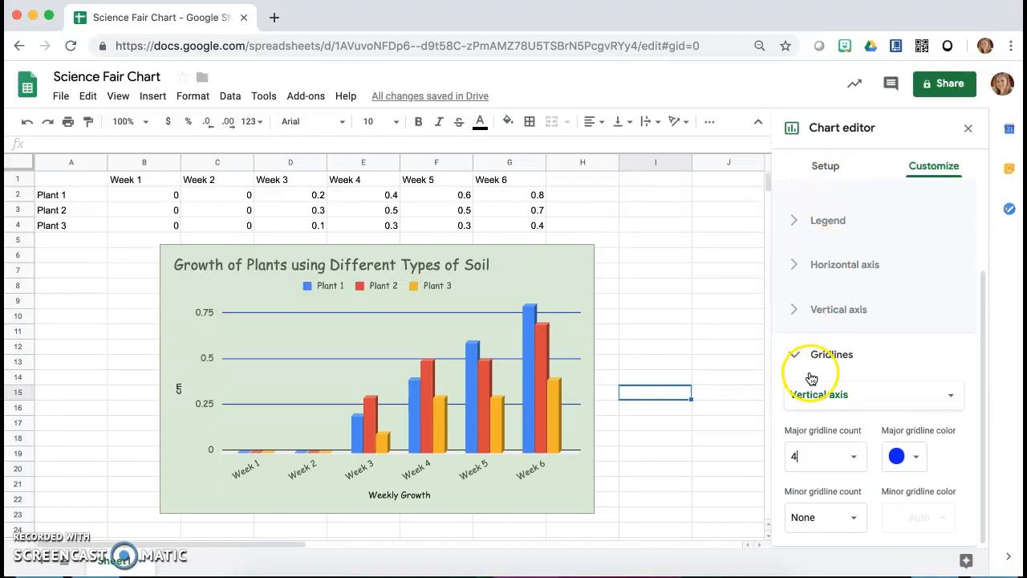
pyautogui.click(854, 456)
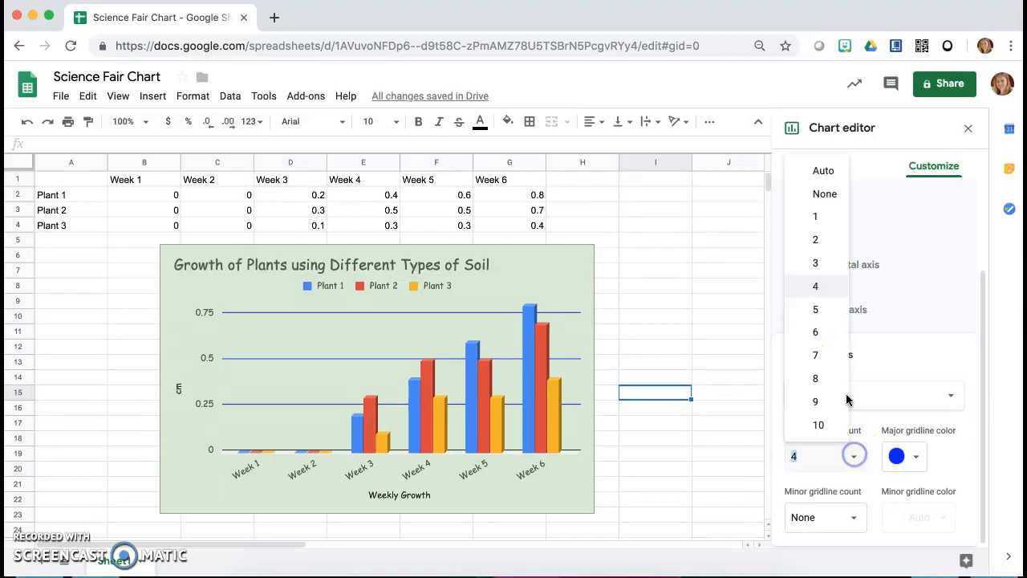
pyautogui.click(822, 217)
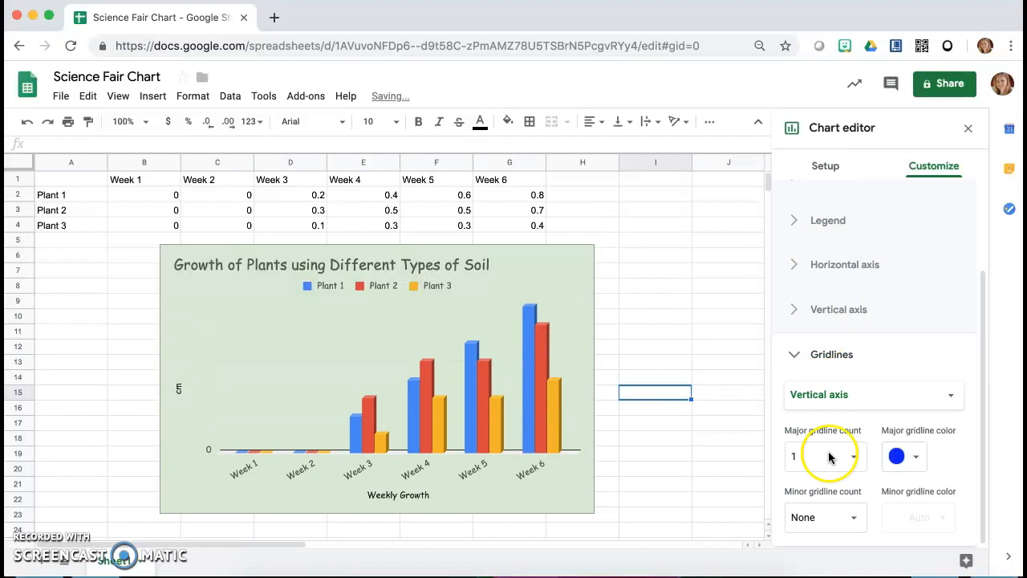
# Set the vertical axis major gridline count to 3 and close the chart editor.
pyautogui.click(854, 457)
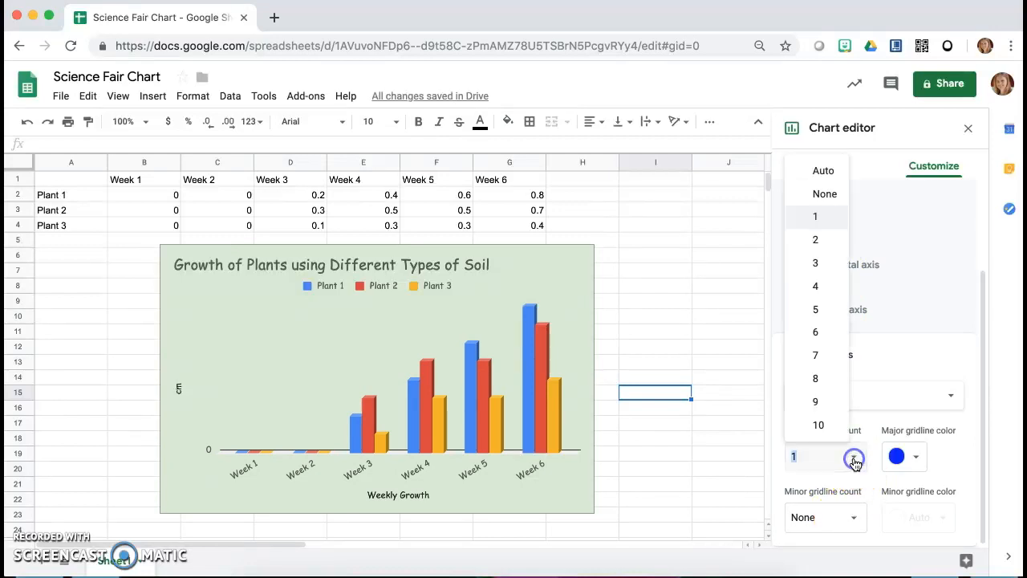
pyautogui.click(822, 262)
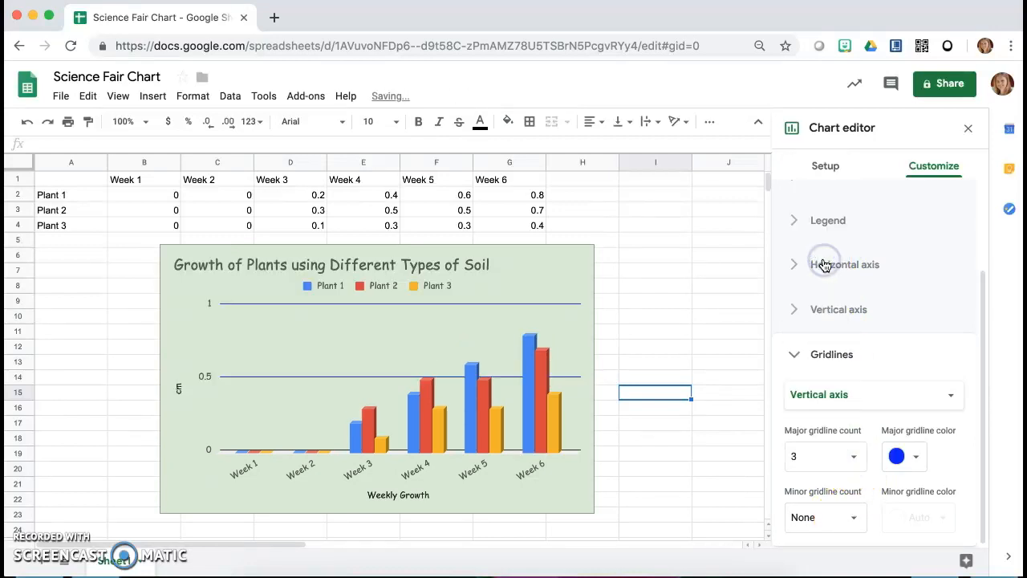
pyautogui.click(970, 131)
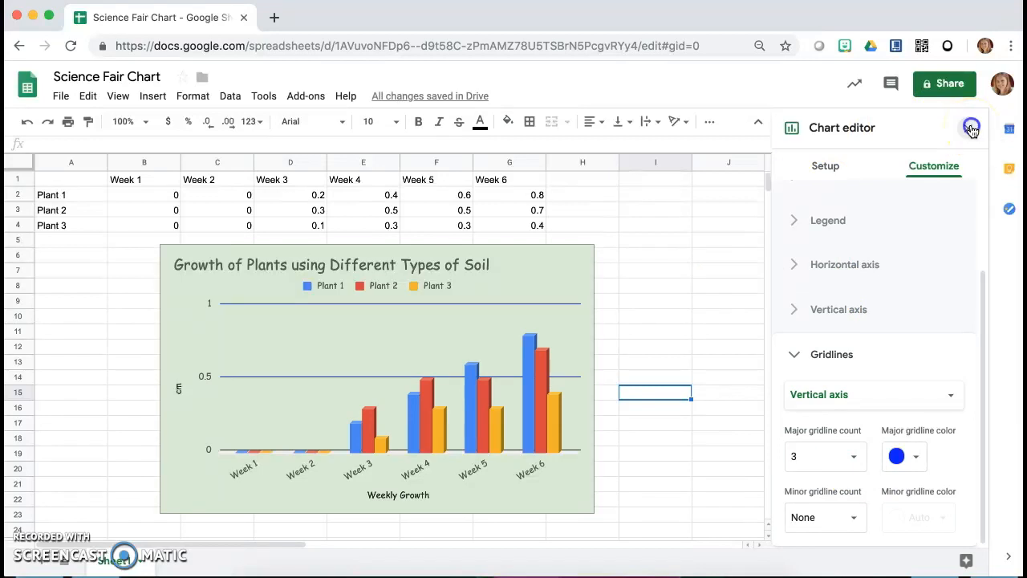
pyautogui.click(773, 331)
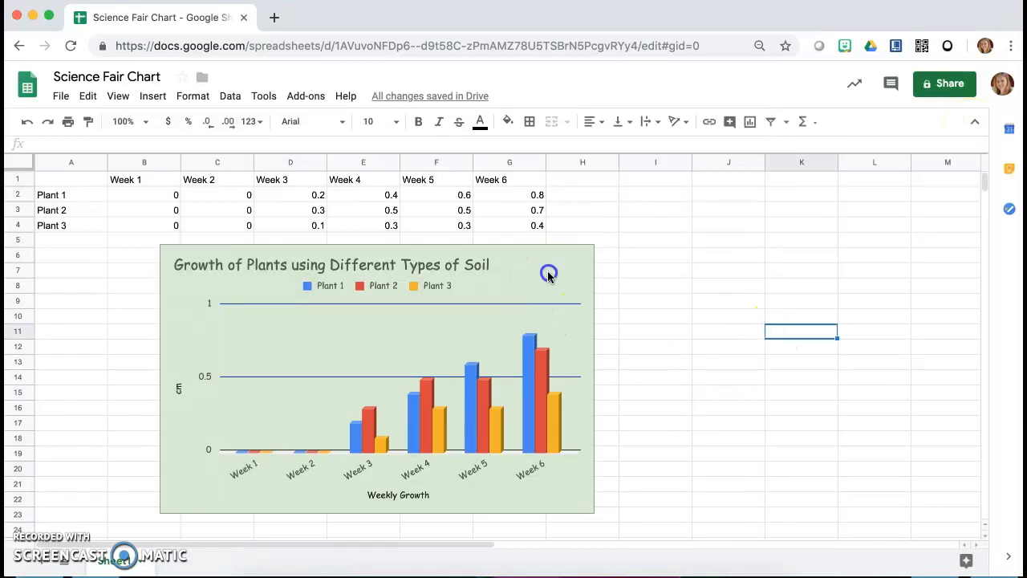
# Move the chart left so it sits beneath the plant data, starting around the middle of column A, and deselect it.
pyautogui.click(477, 269)
pyautogui.moveTo(537, 276); pyautogui.dragTo(445, 274)
pyautogui.click(581, 211)
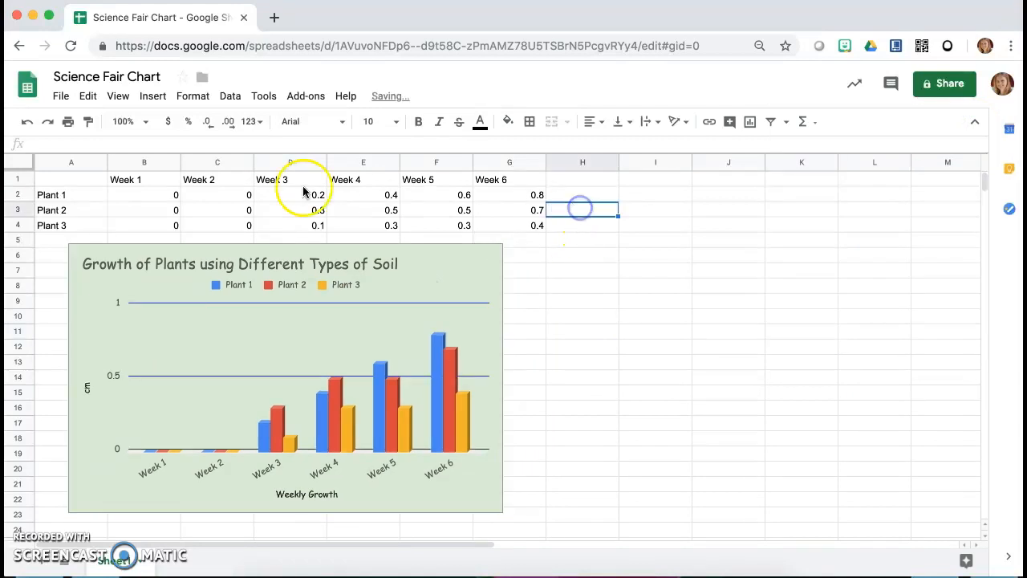